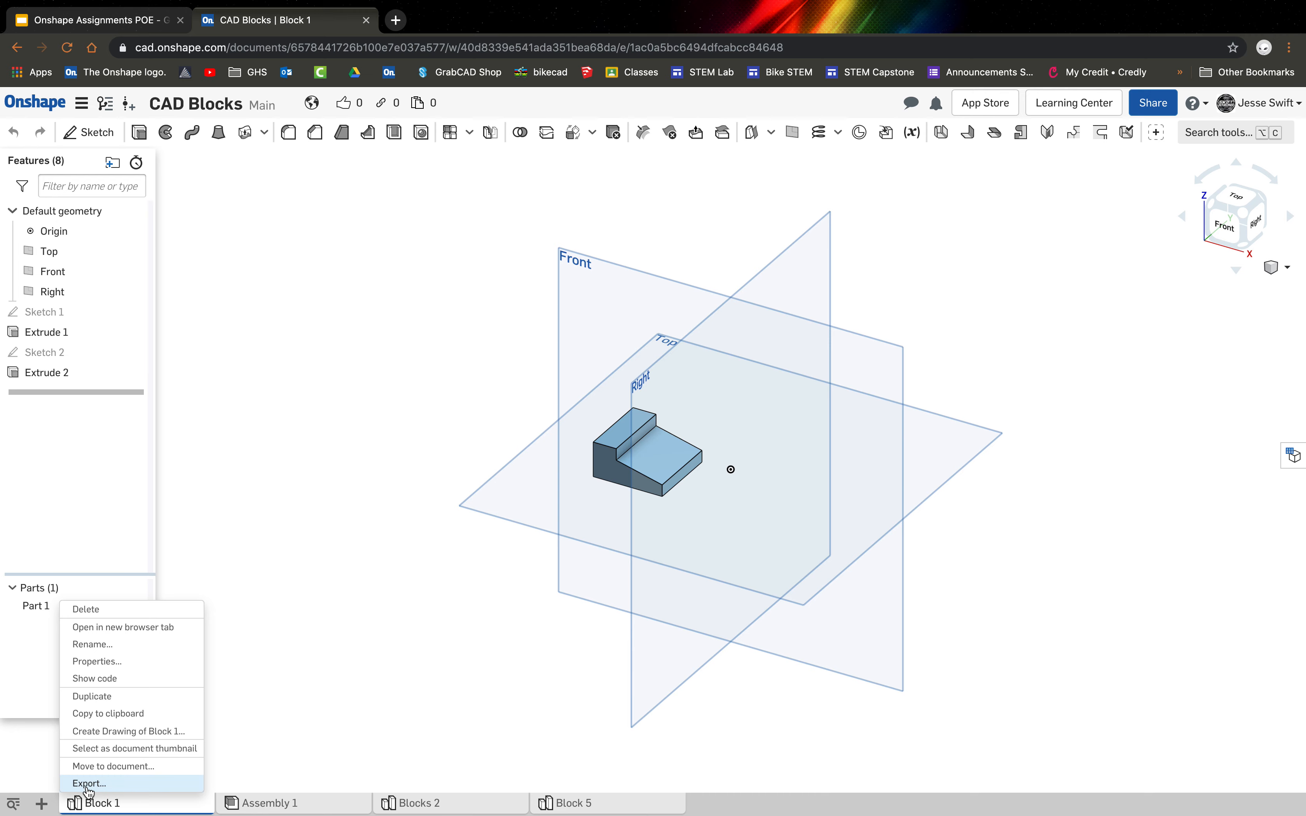
Create a drawing of Block 1 from the ISO_A4.dwt template with no views.
click(116, 741)
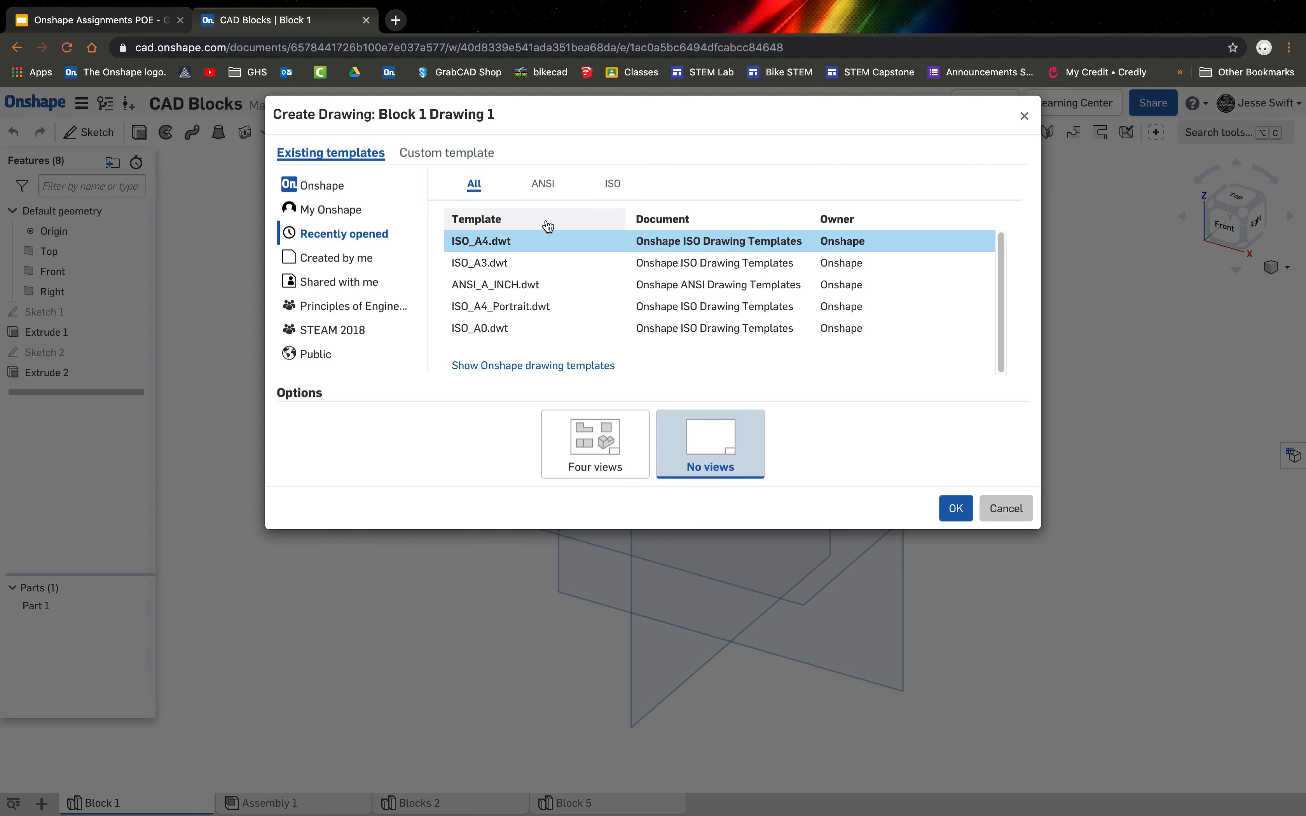
click(614, 185)
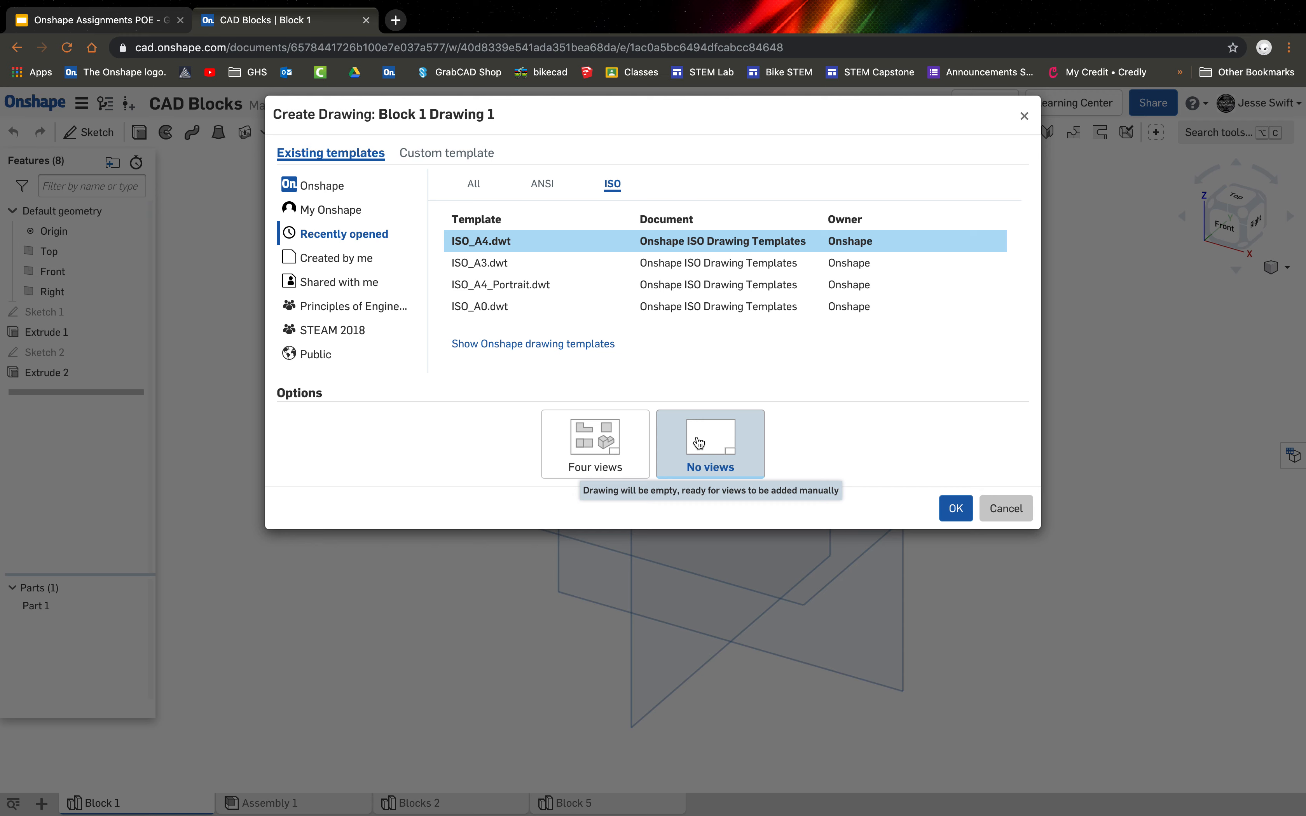
click(952, 515)
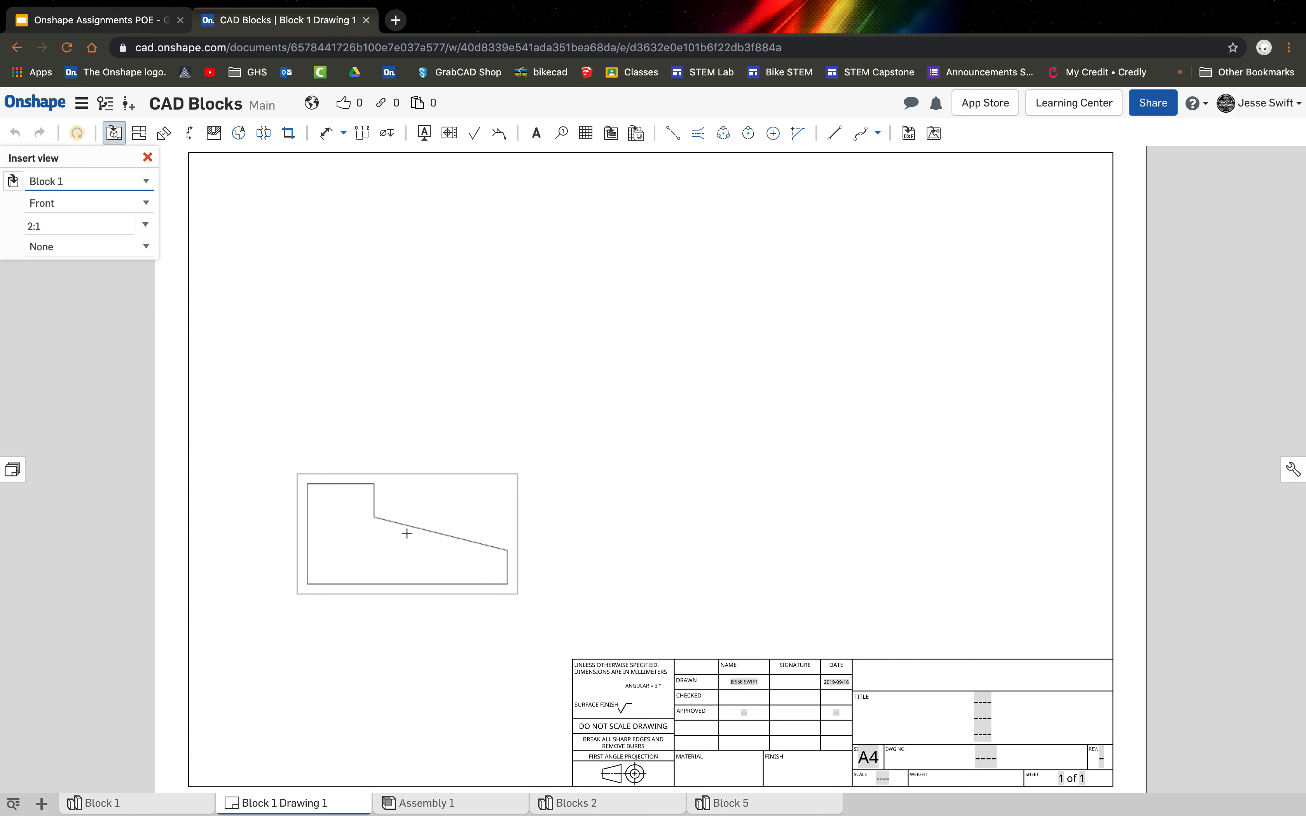
Place the 2:1 front view in the lower-left area of the sheet and project views above, below, right and left of it.
click(407, 534)
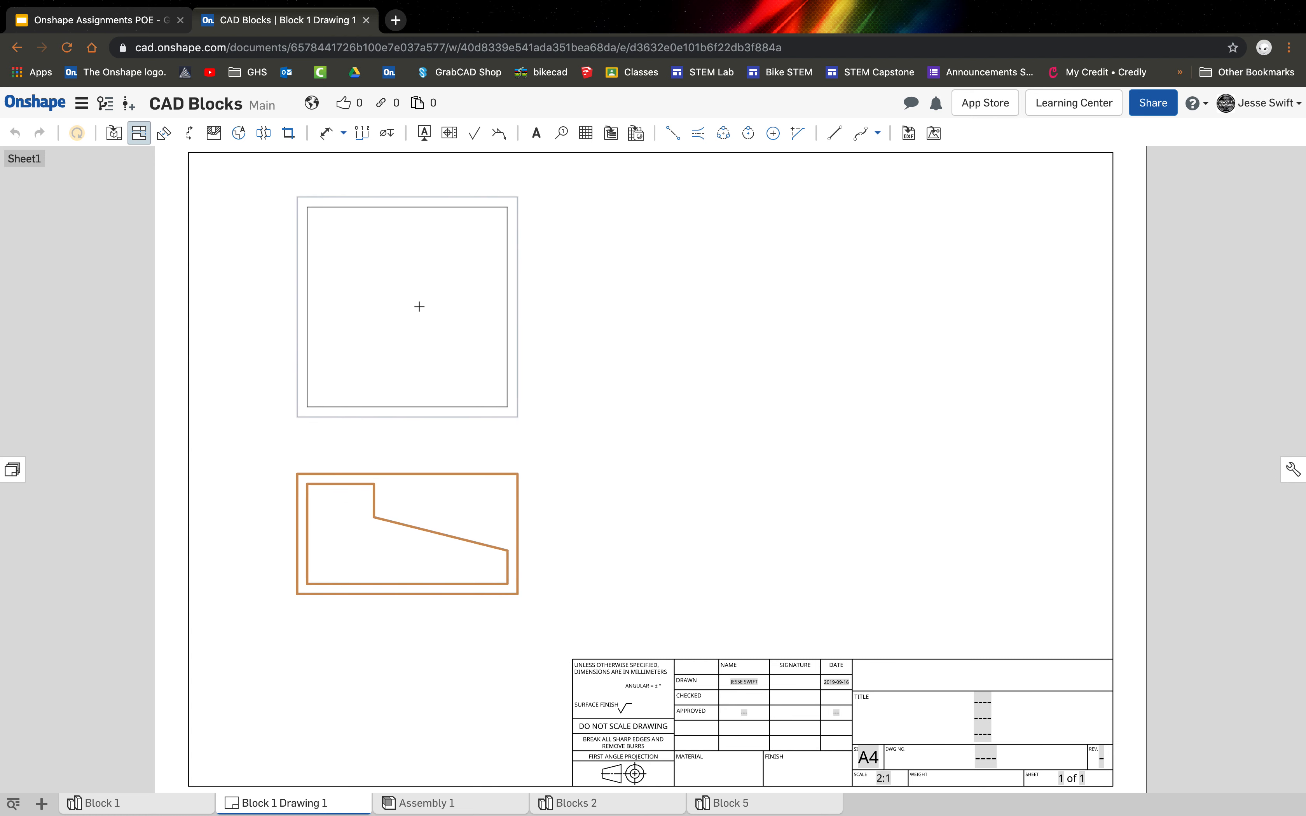
click(420, 307)
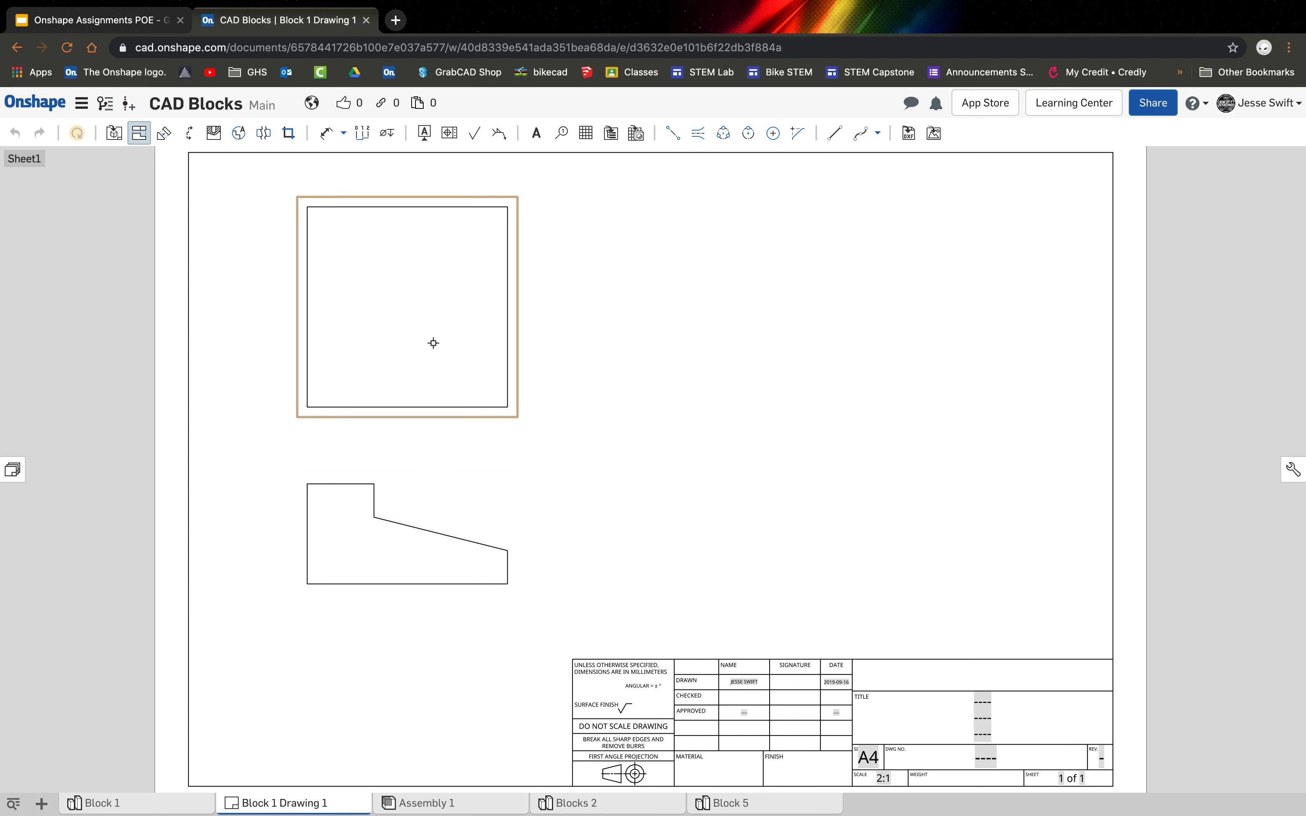
click(384, 586)
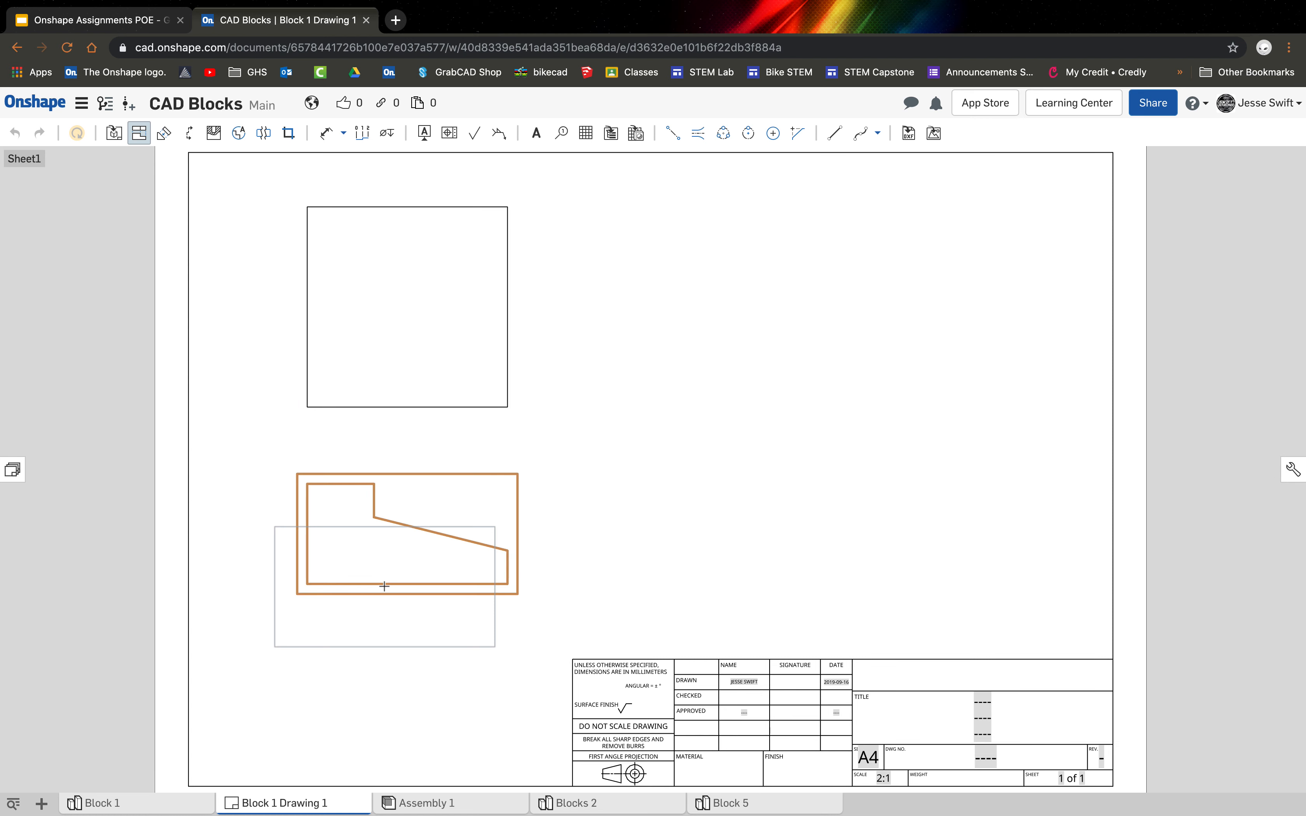
click(404, 734)
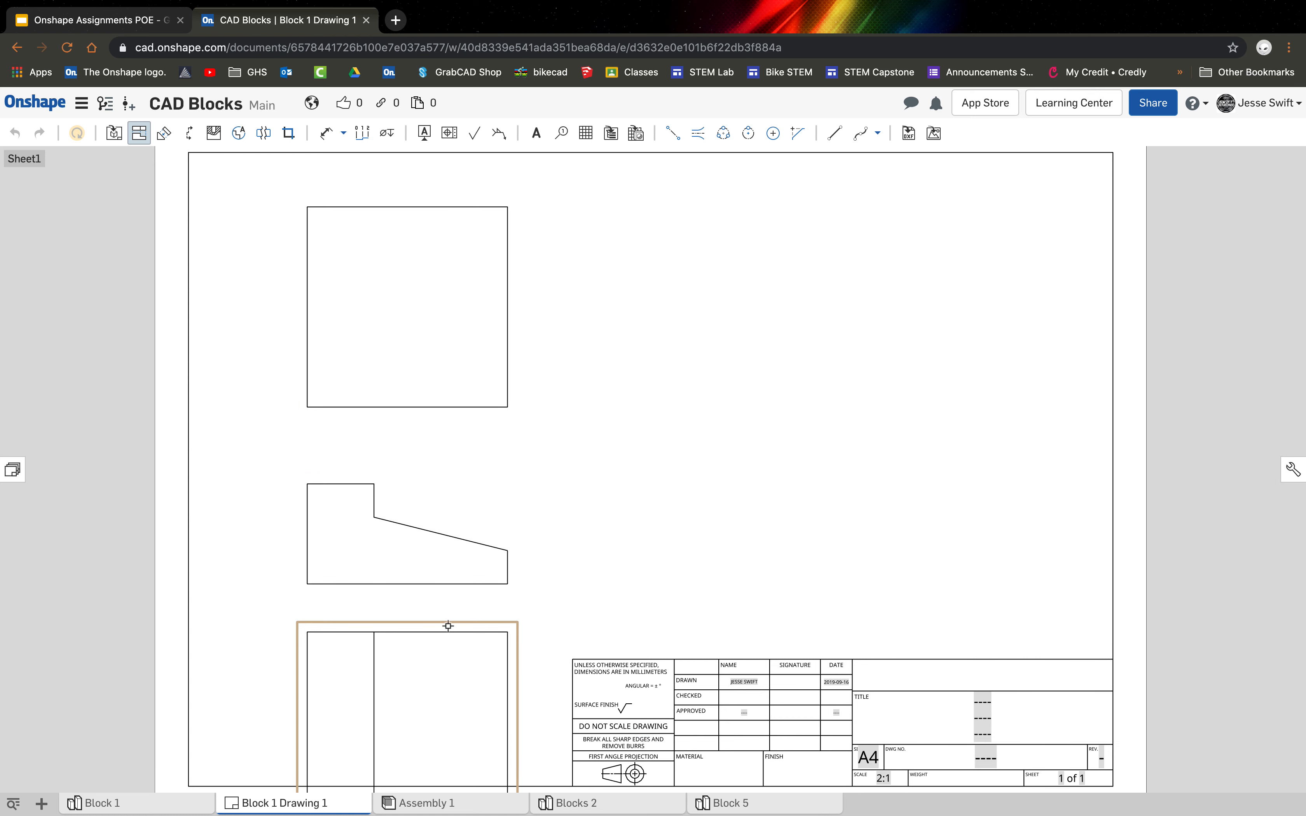
click(420, 572)
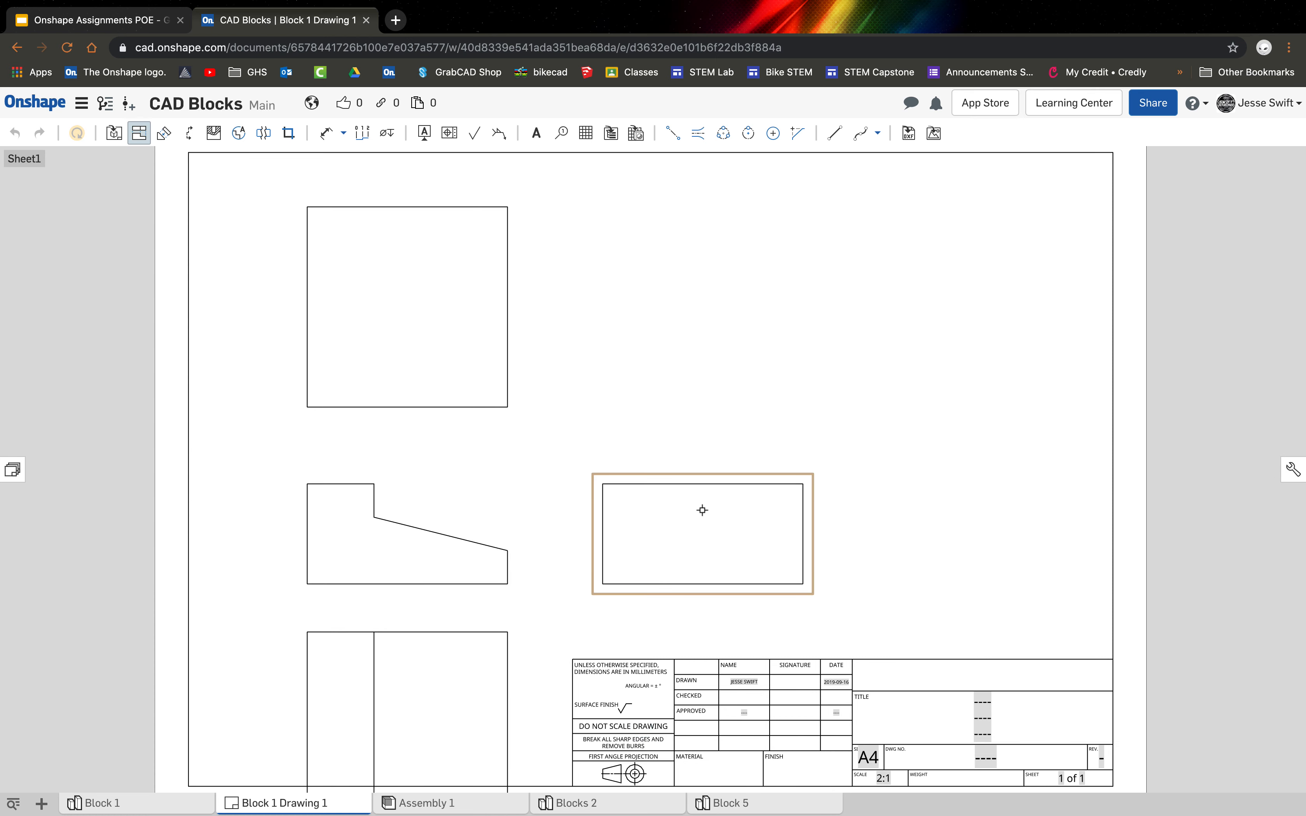
click(396, 521)
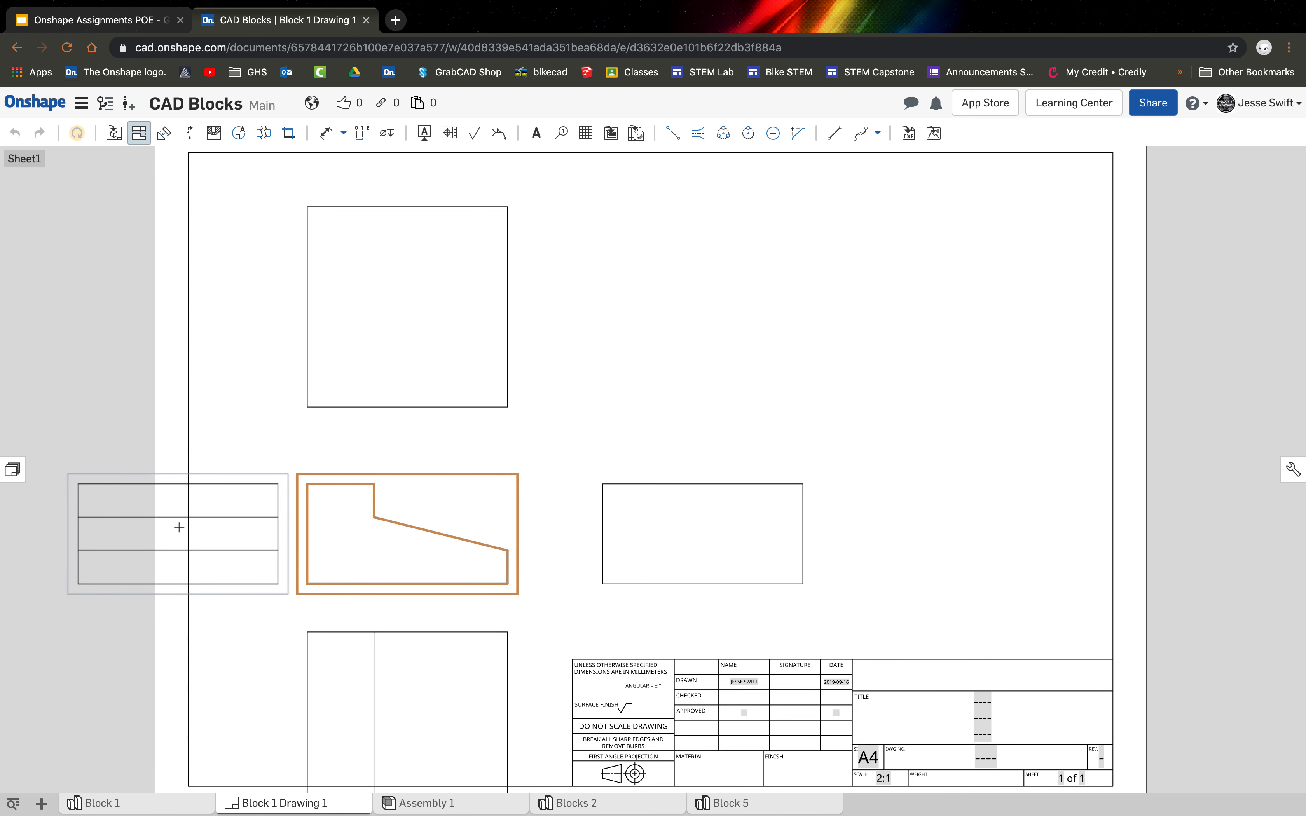
click(177, 527)
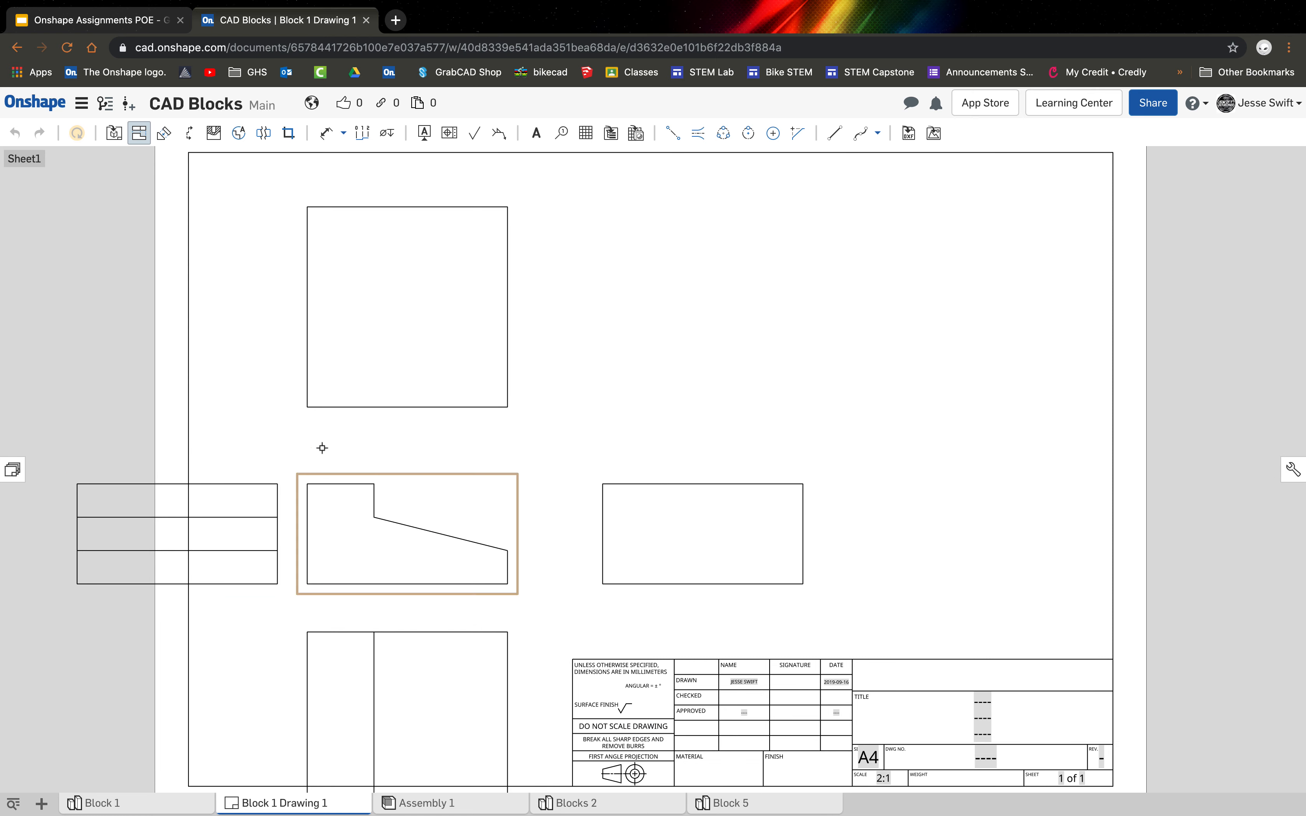
Finish projecting and delete the plain views above and to the right of the front view.
click(391, 407)
key(Escape)
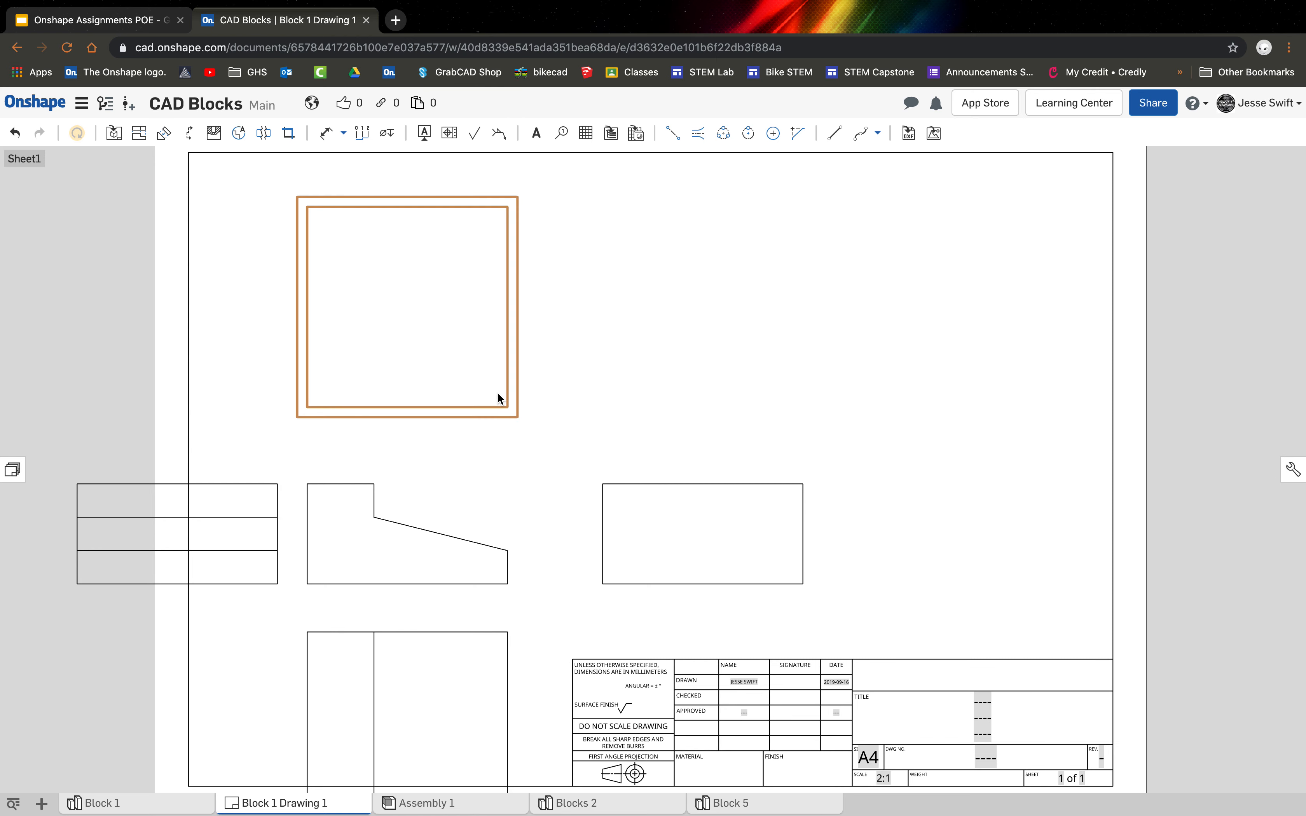
click(610, 515)
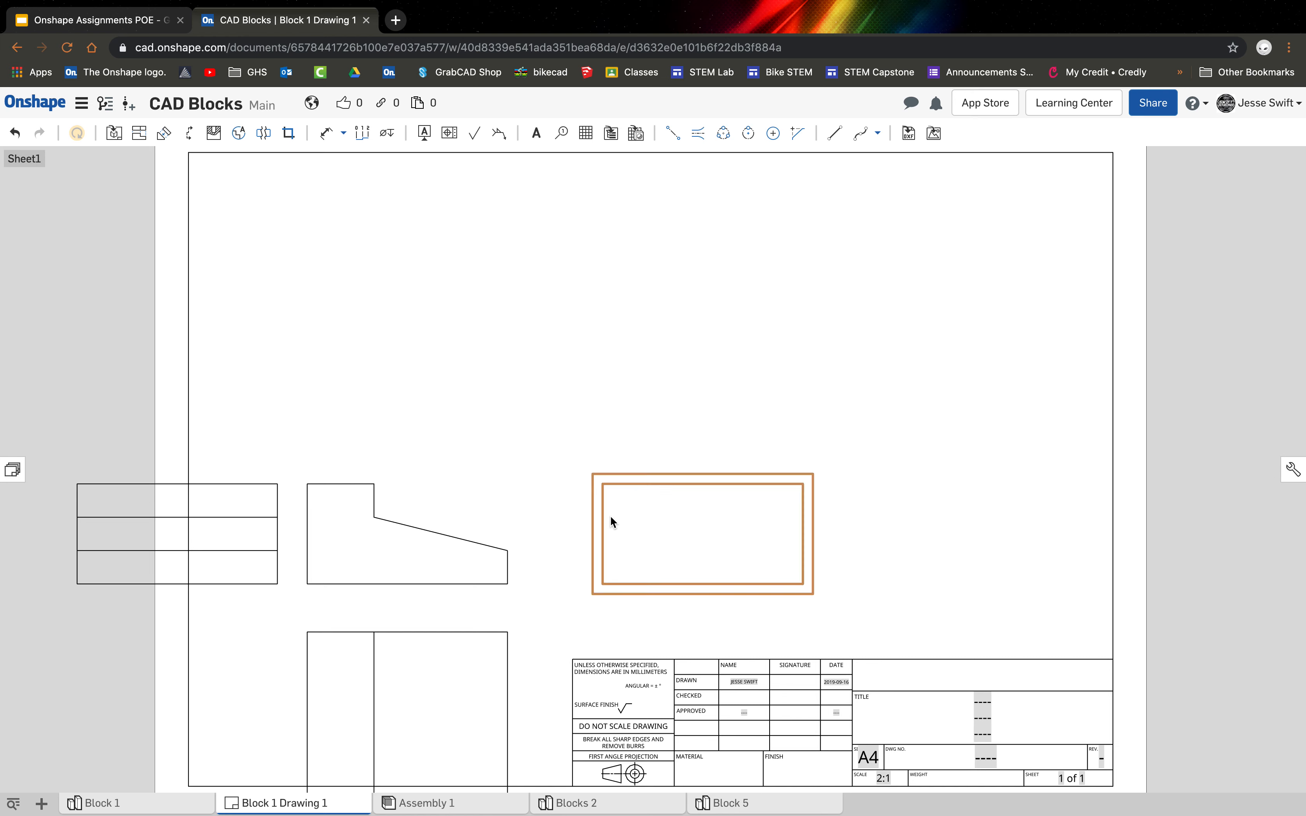
key(Delete)
Move the view with the vertical step line above the front view and the three-band side view to its right.
click(480, 670)
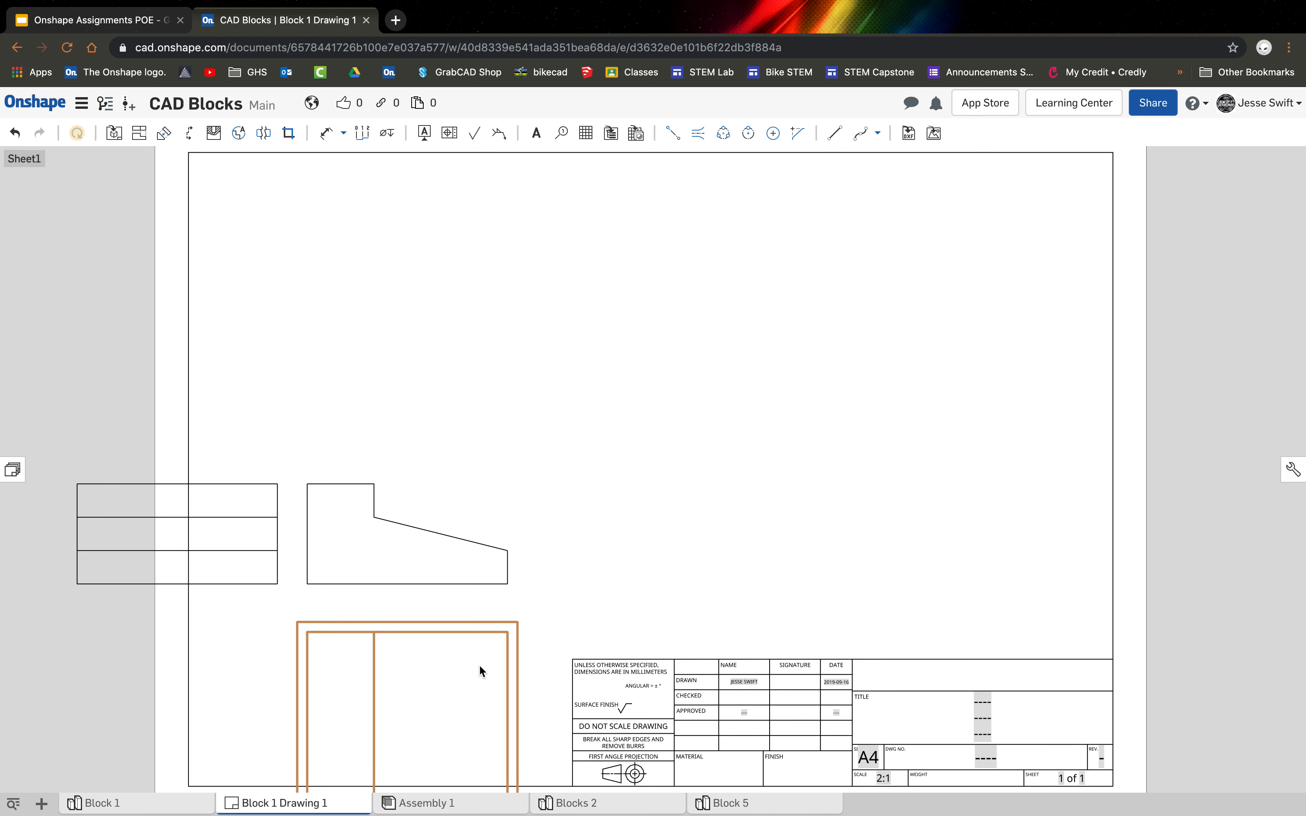
drag(474, 628, 479, 210)
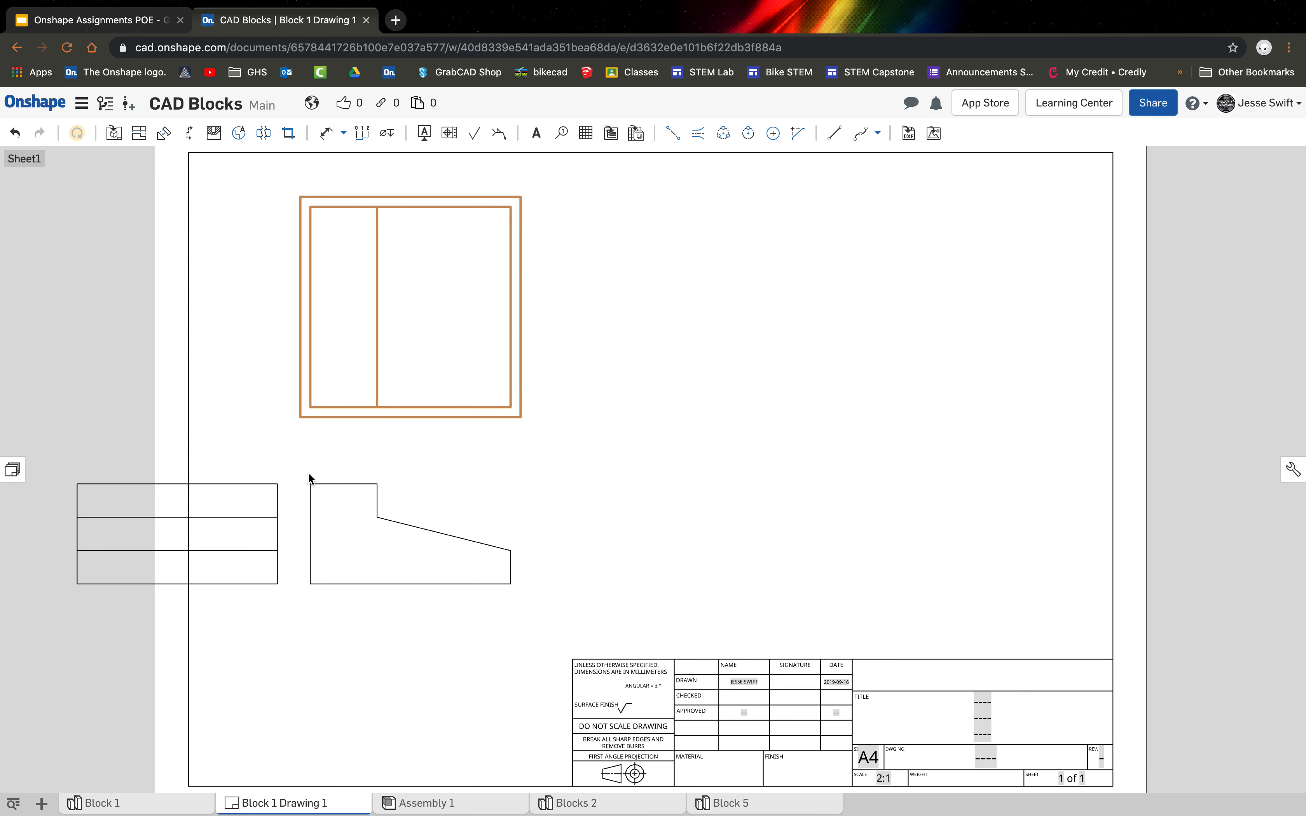
drag(276, 490, 829, 509)
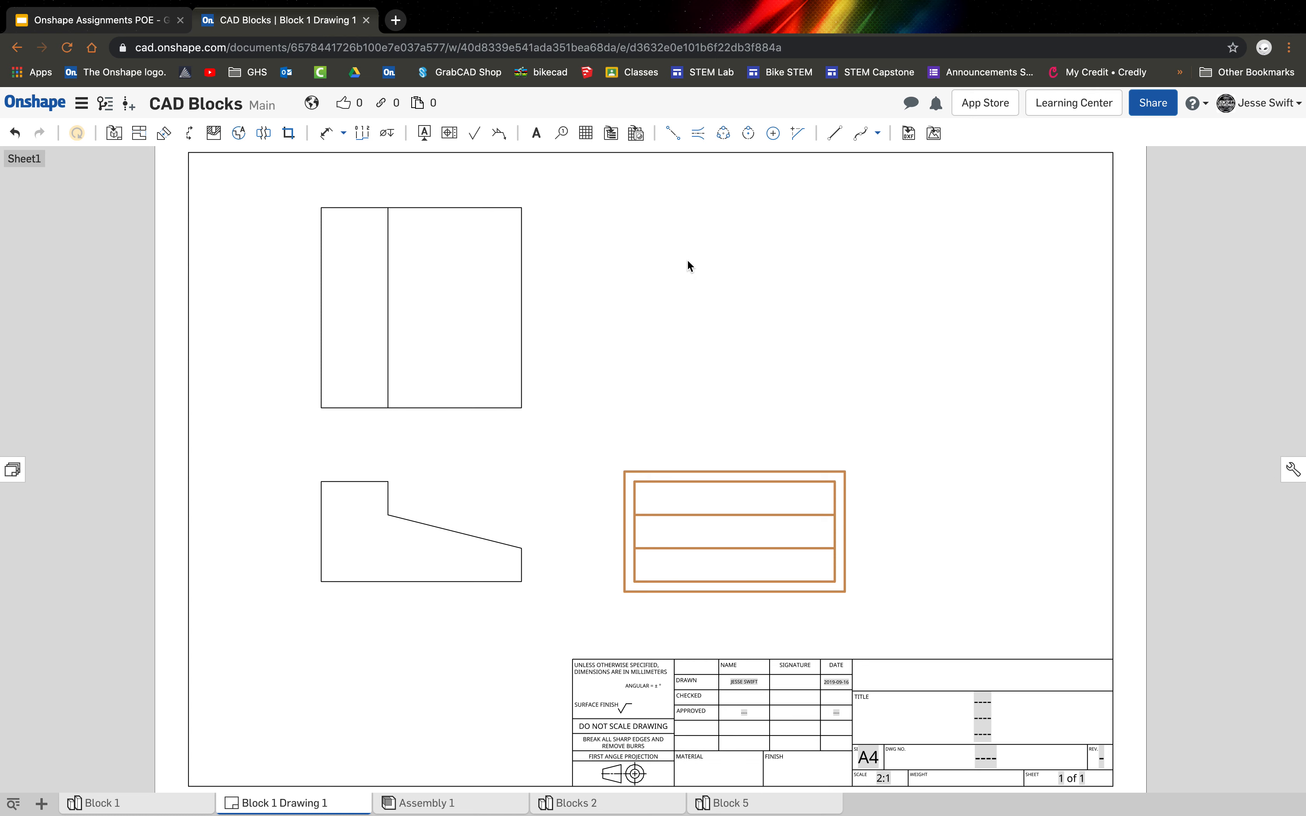
Insert an isometric view of Block 1 at the 2:1 sheet scale in the empty area above the side view.
click(114, 133)
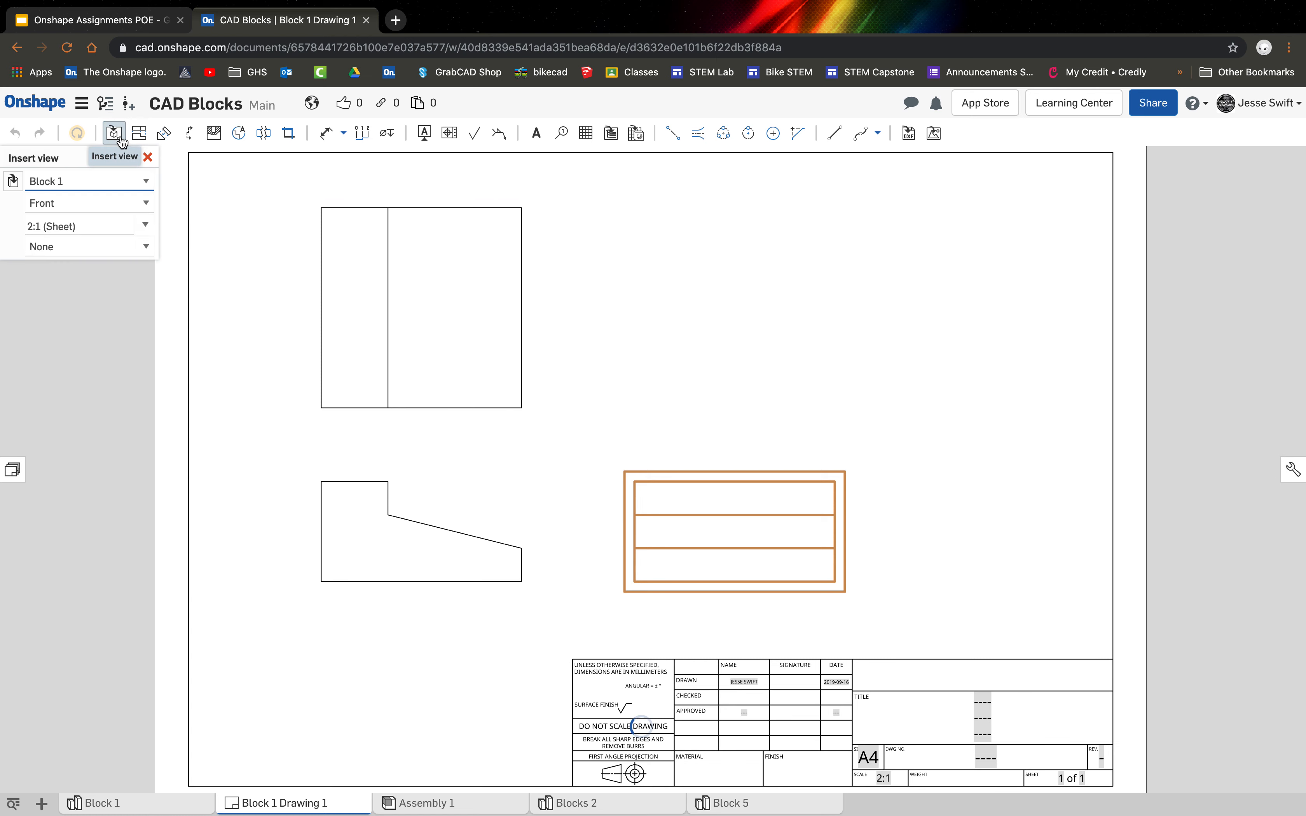
click(108, 204)
click(102, 247)
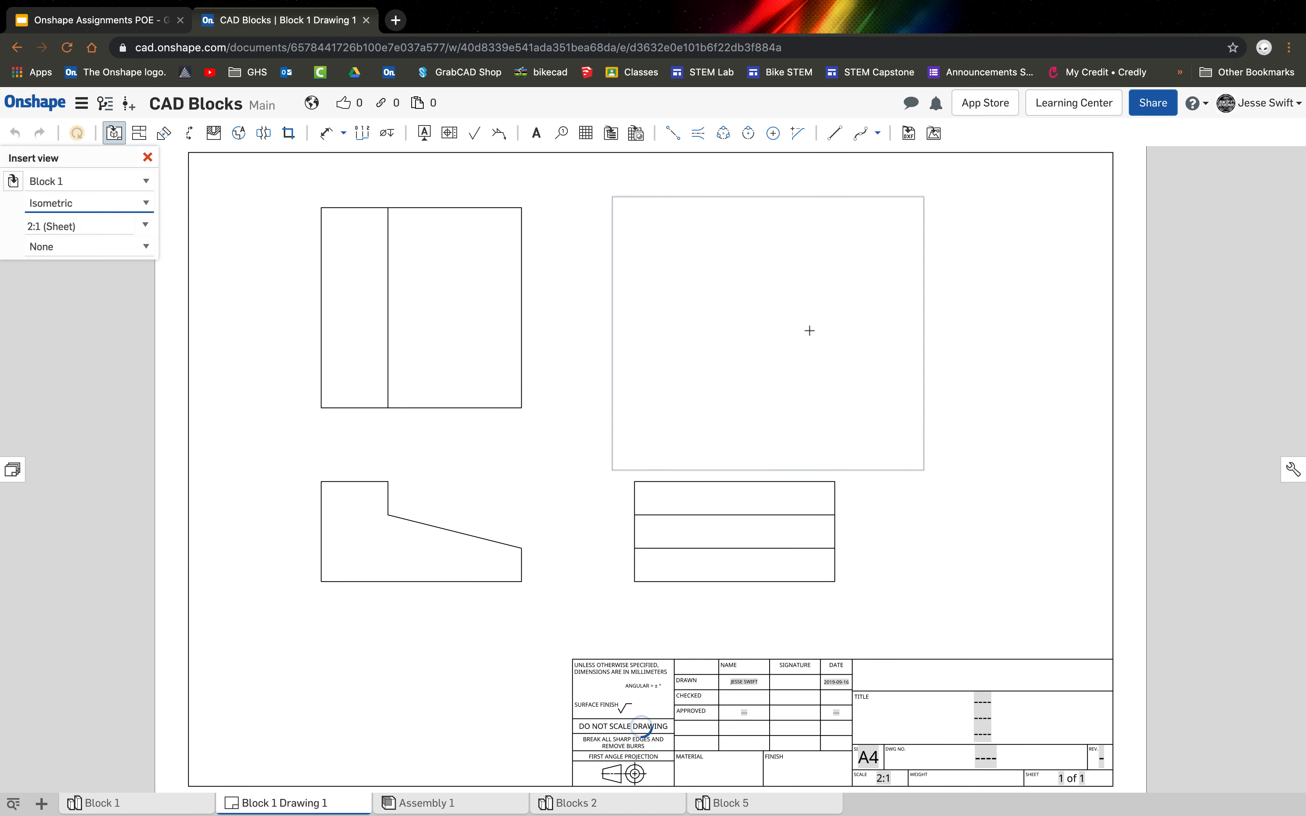
click(854, 324)
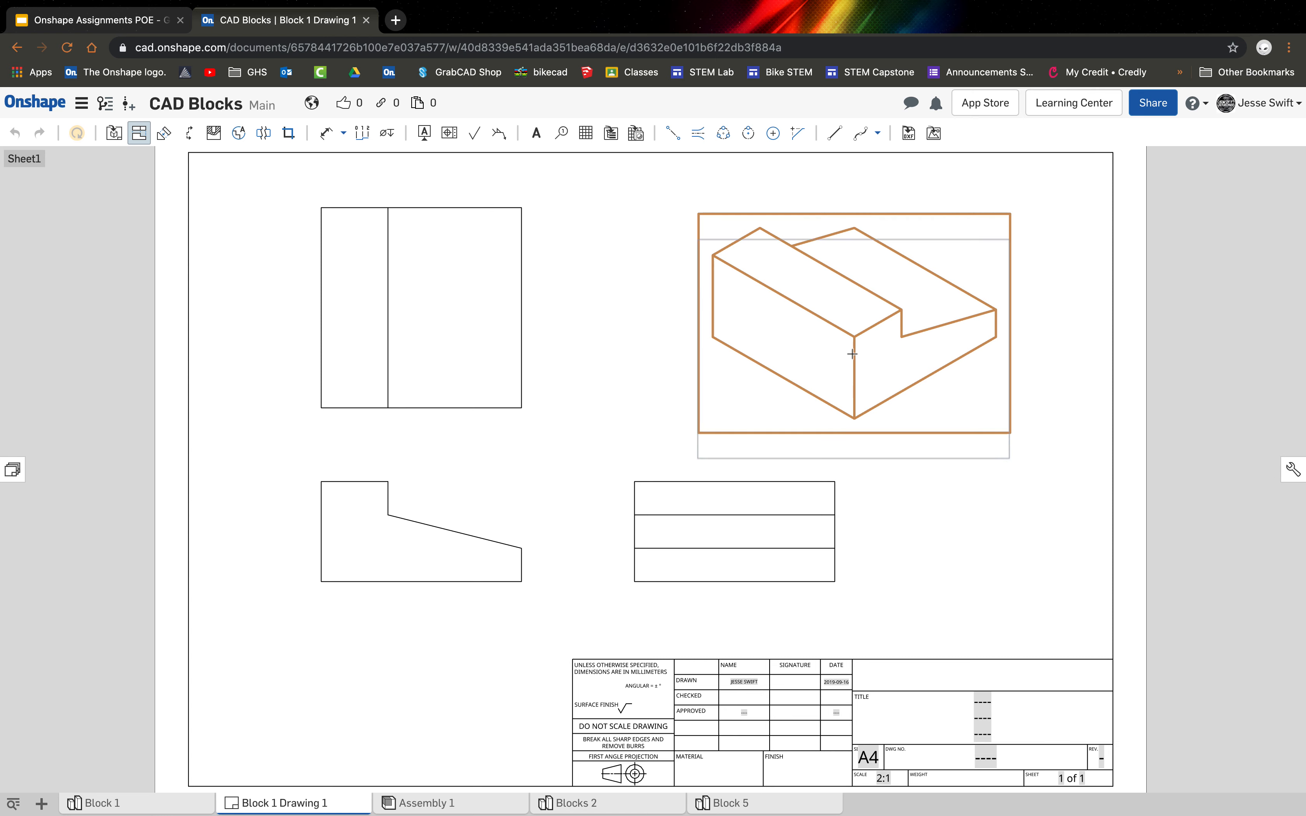
key(Escape)
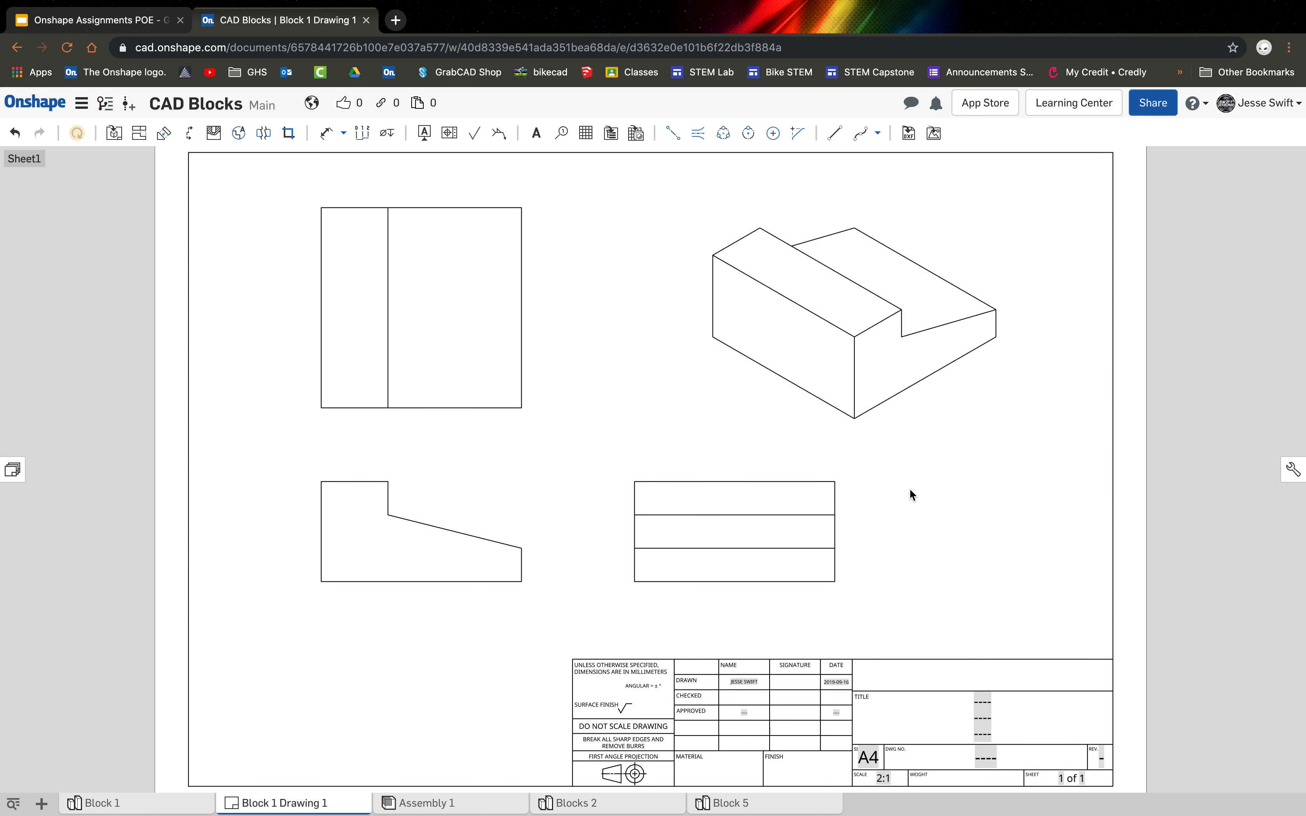
Show the isometric view as a shaded view.
right_click(846, 382)
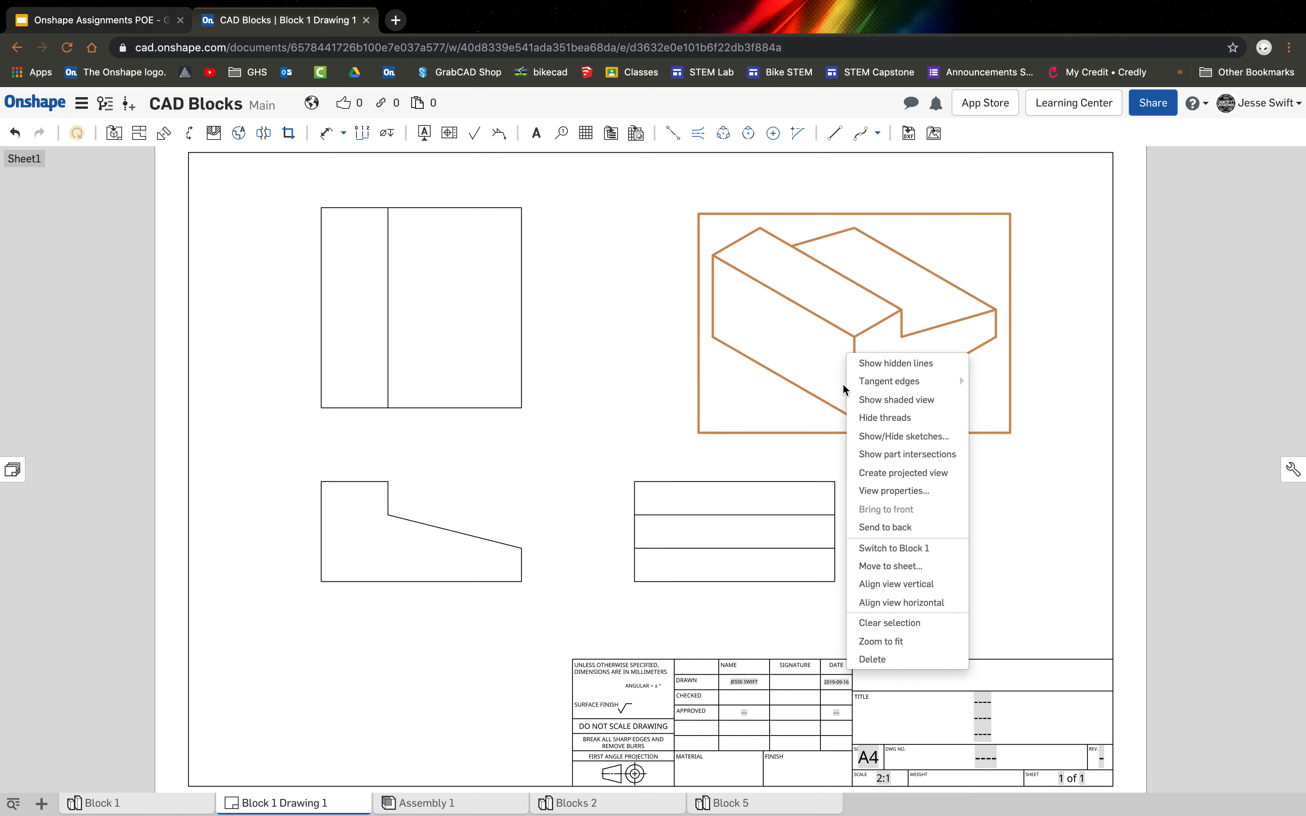
mouse_move(855, 389)
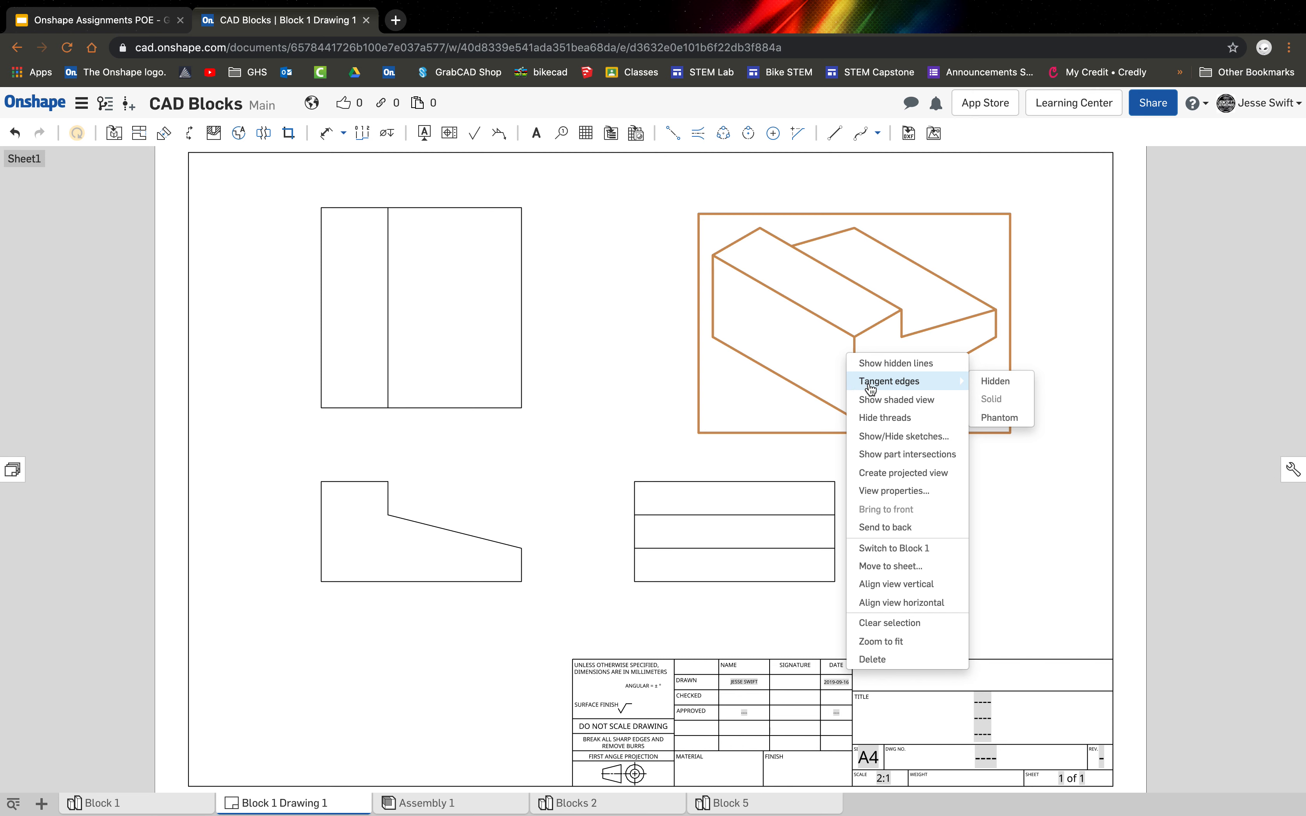
click(934, 401)
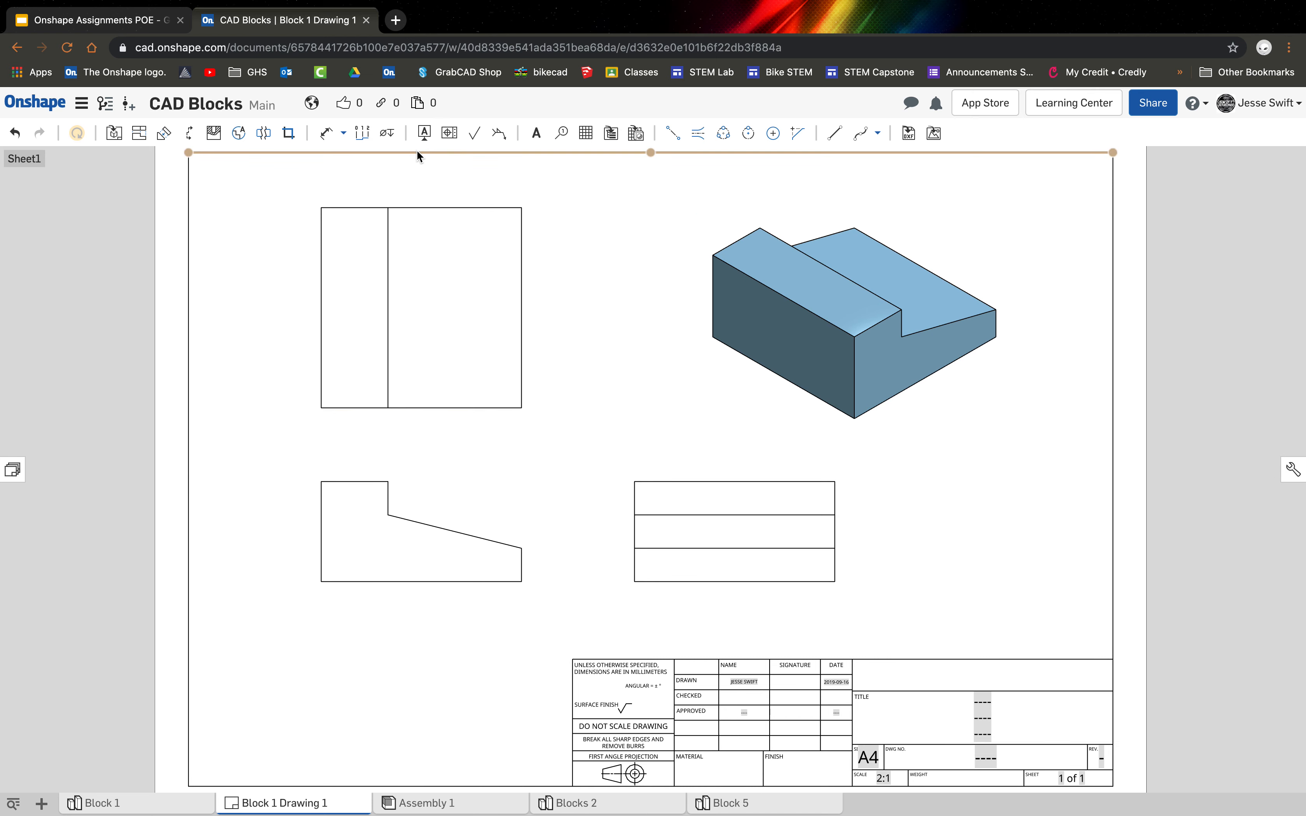
Dimension the front view's overall length and height and the side view's overall width, placing the widths below the views.
click(328, 136)
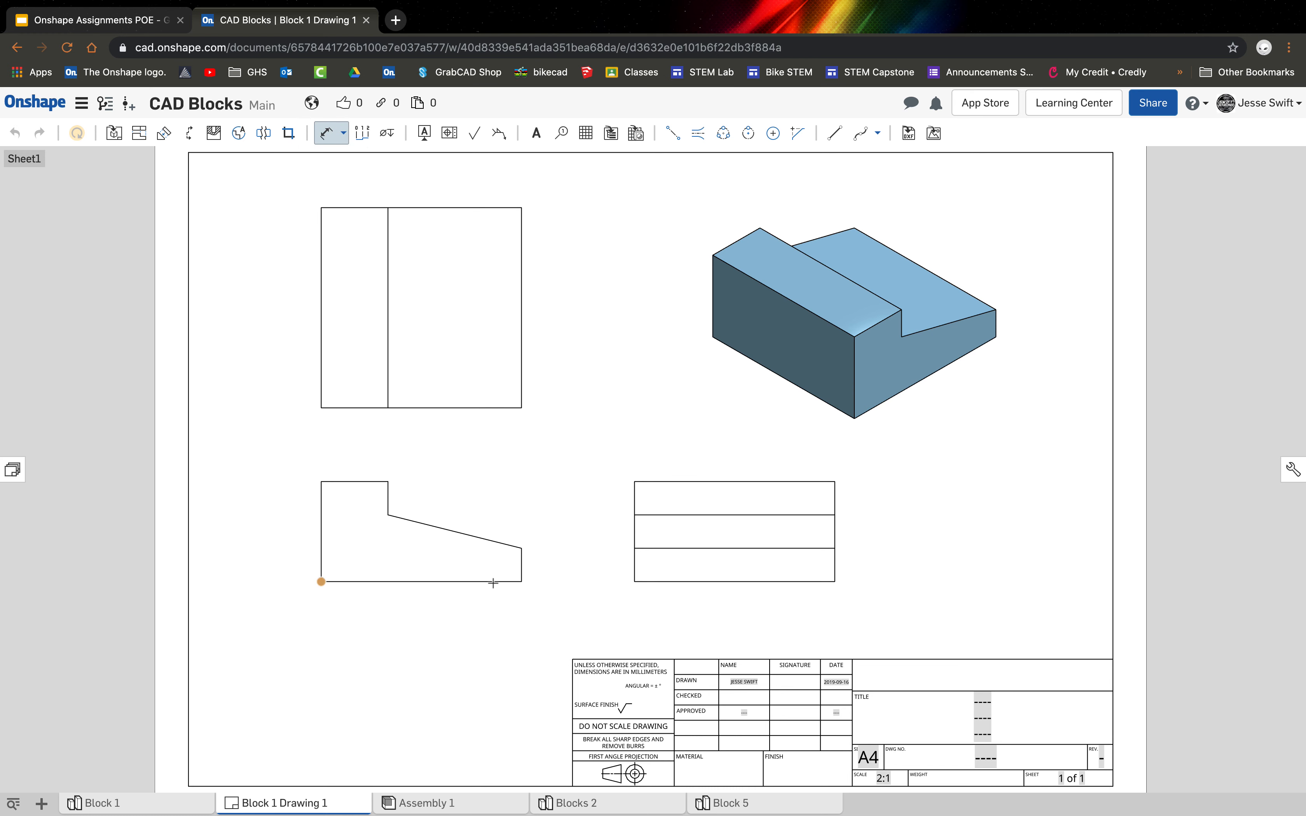
click(520, 582)
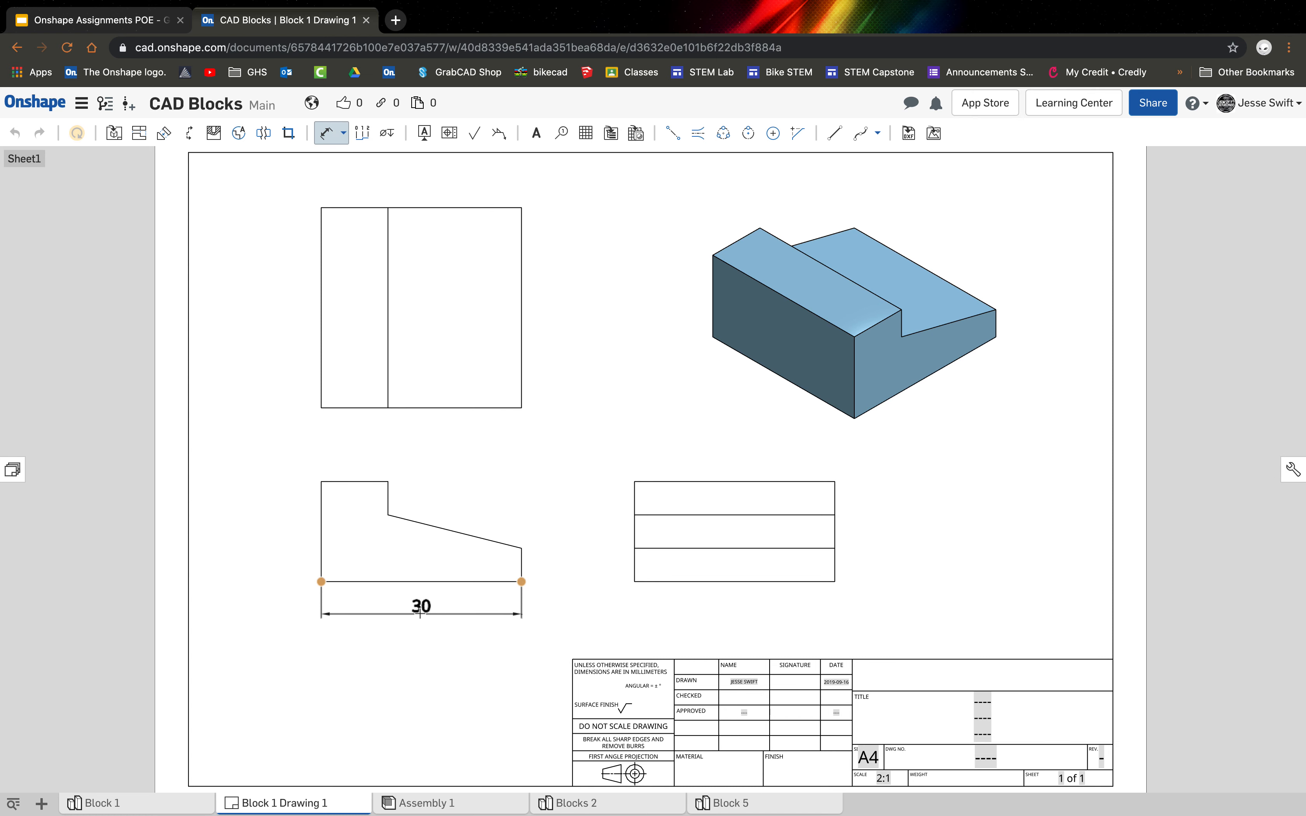
click(415, 613)
click(834, 582)
click(740, 612)
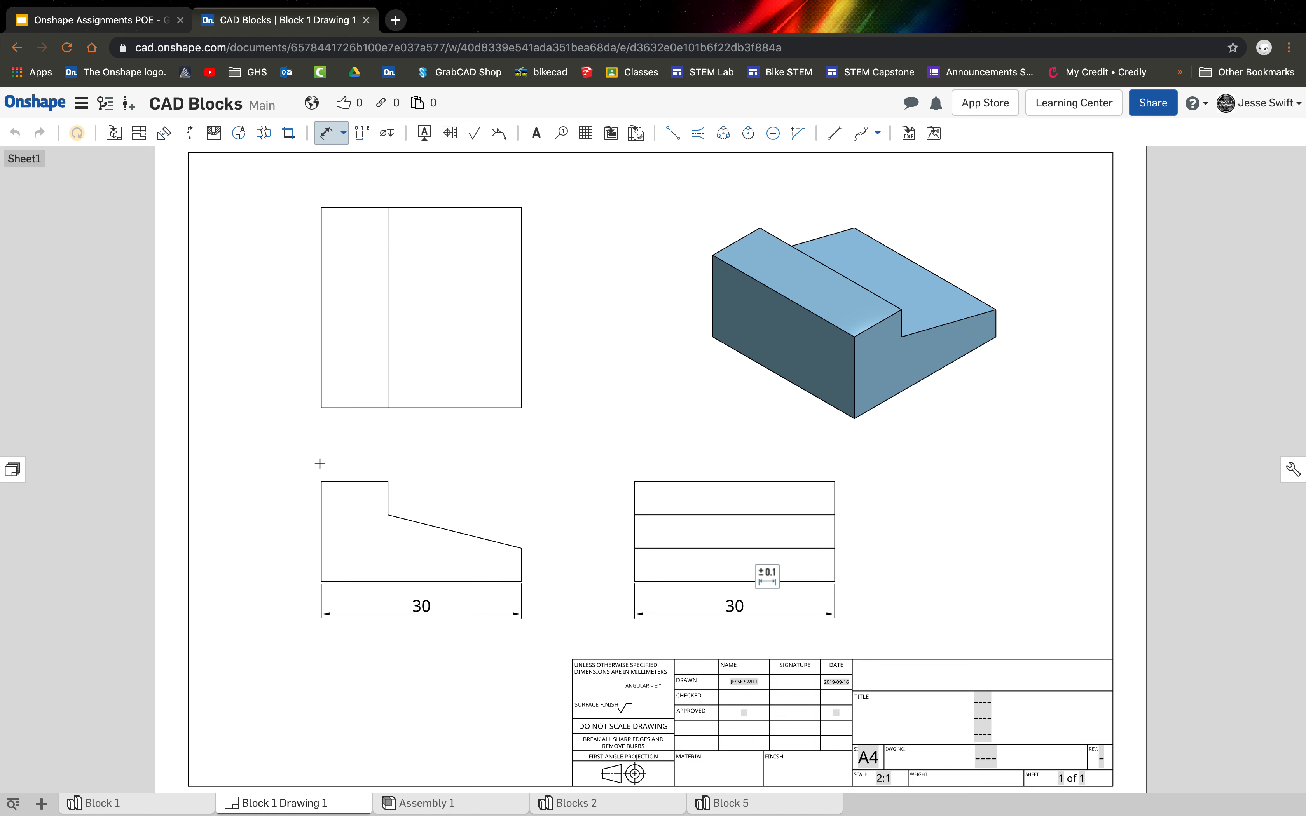
click(321, 489)
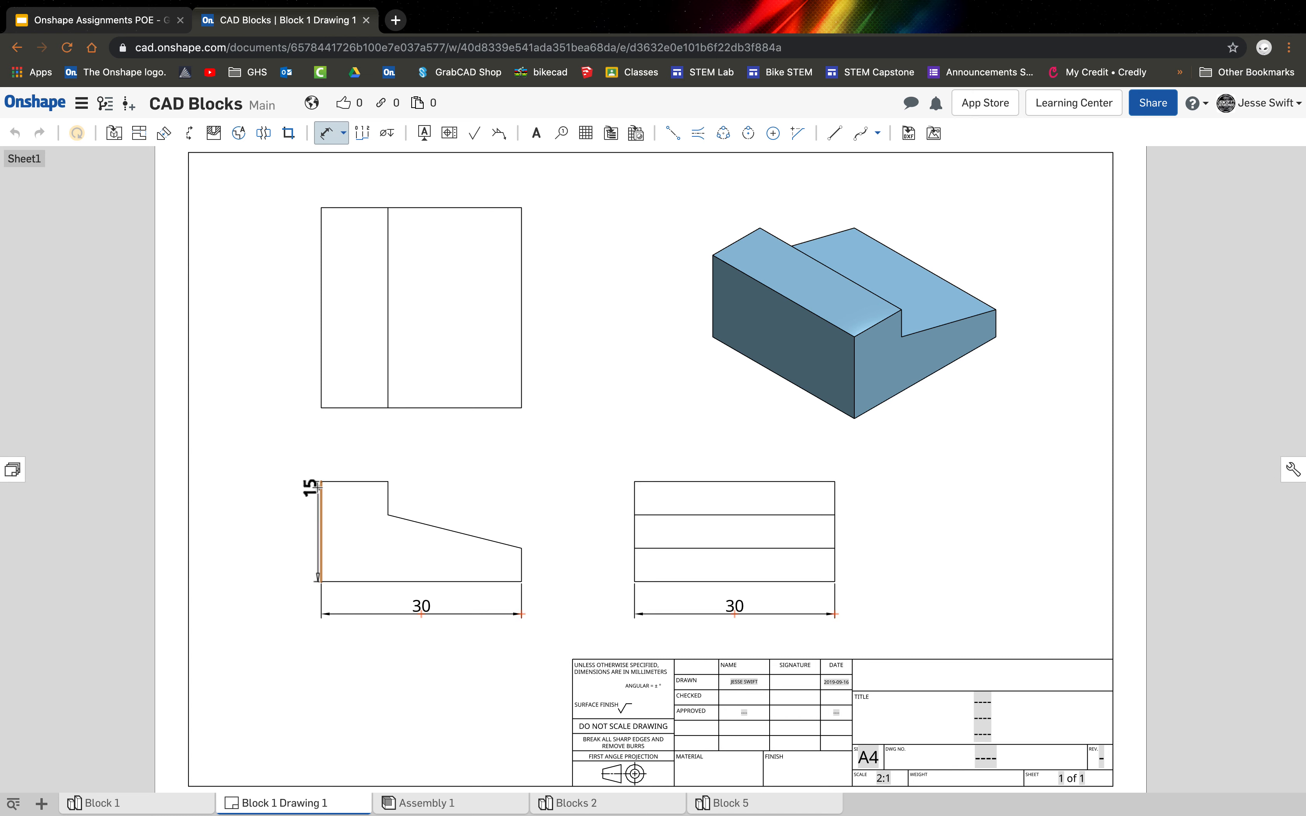
click(280, 526)
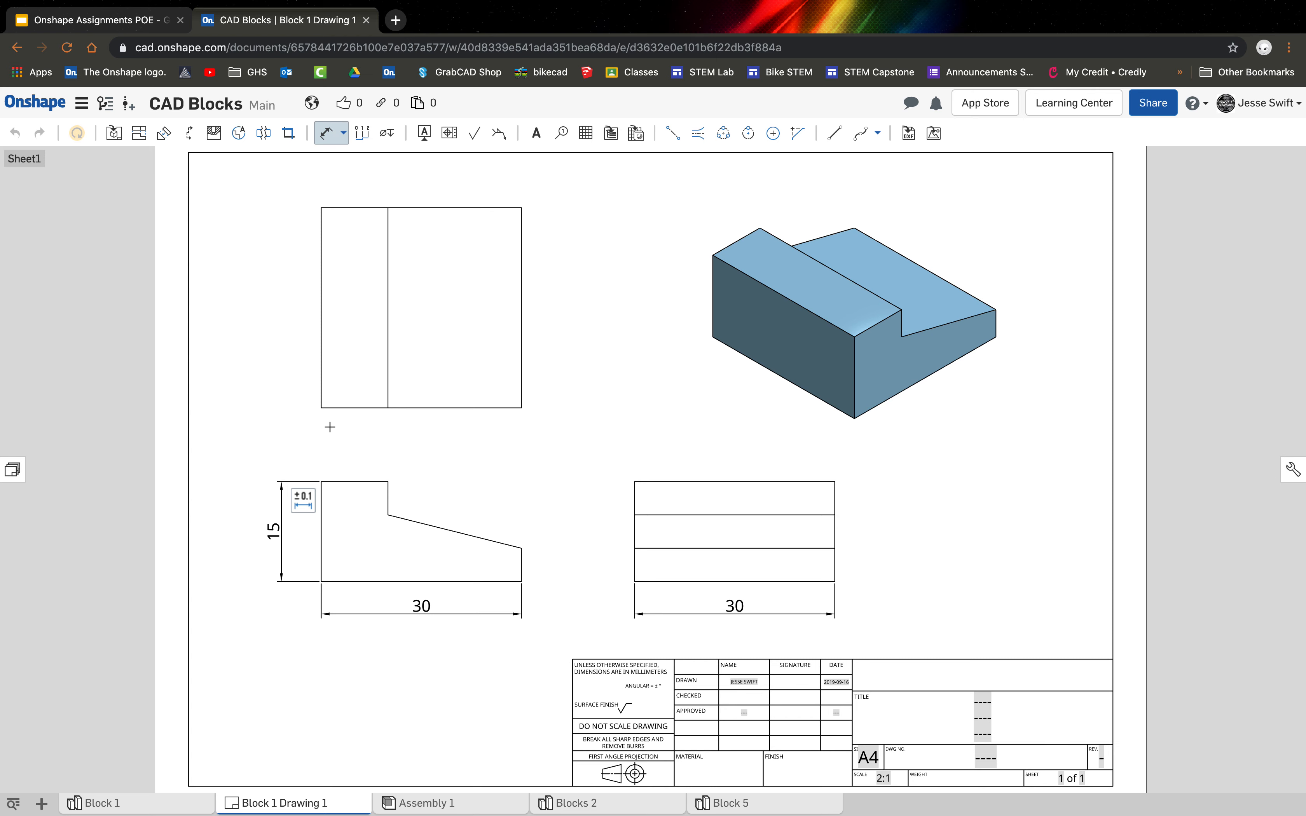
Dimension the two horizontal segments on either side of the step line, in line below the top view.
click(388, 408)
click(367, 432)
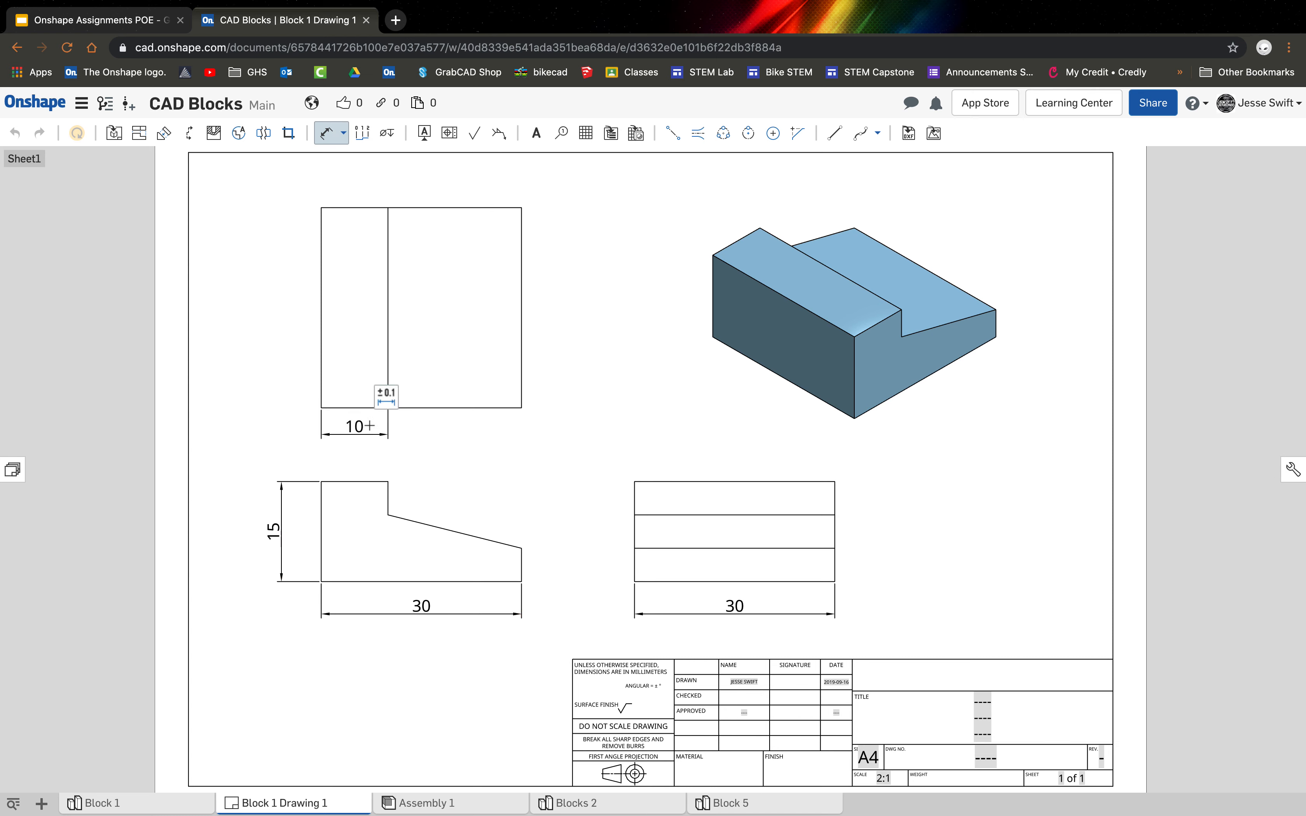
click(521, 409)
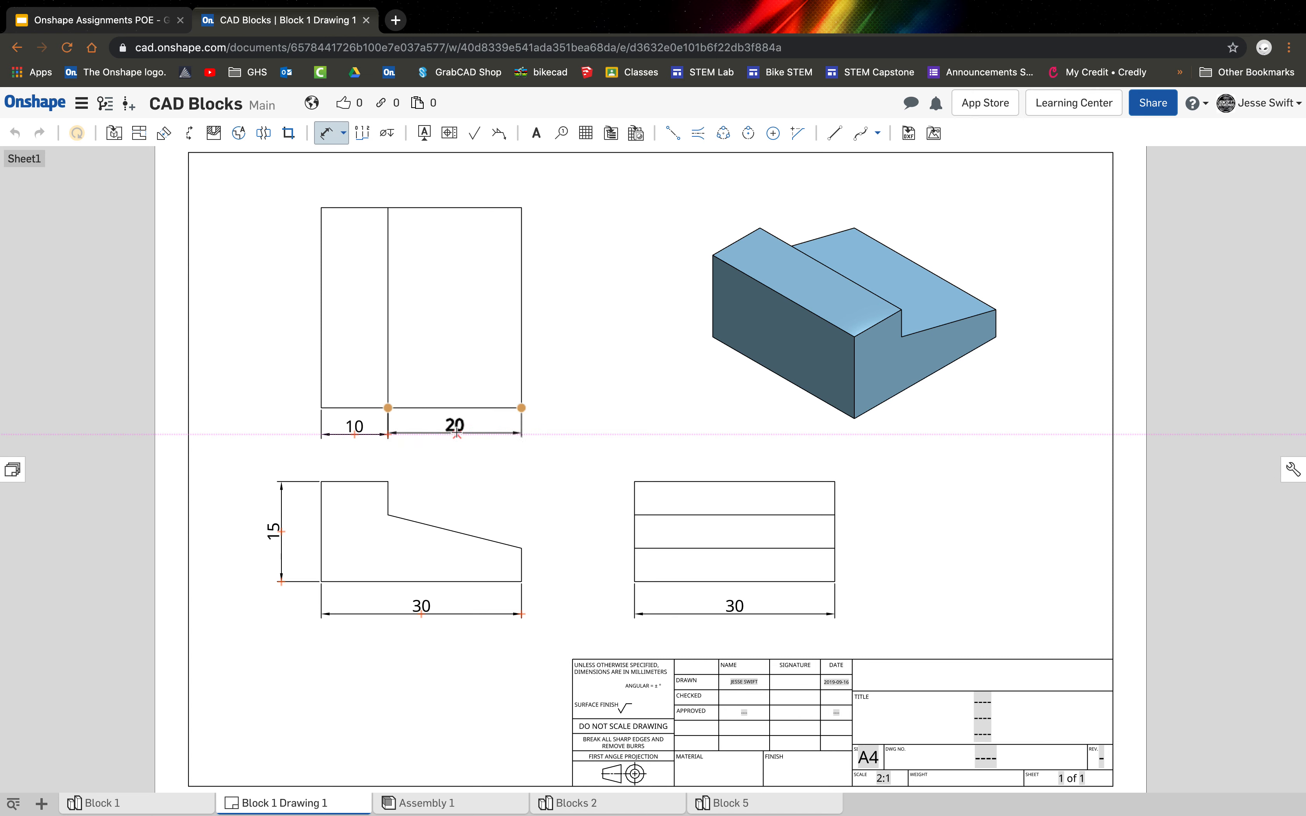
click(456, 433)
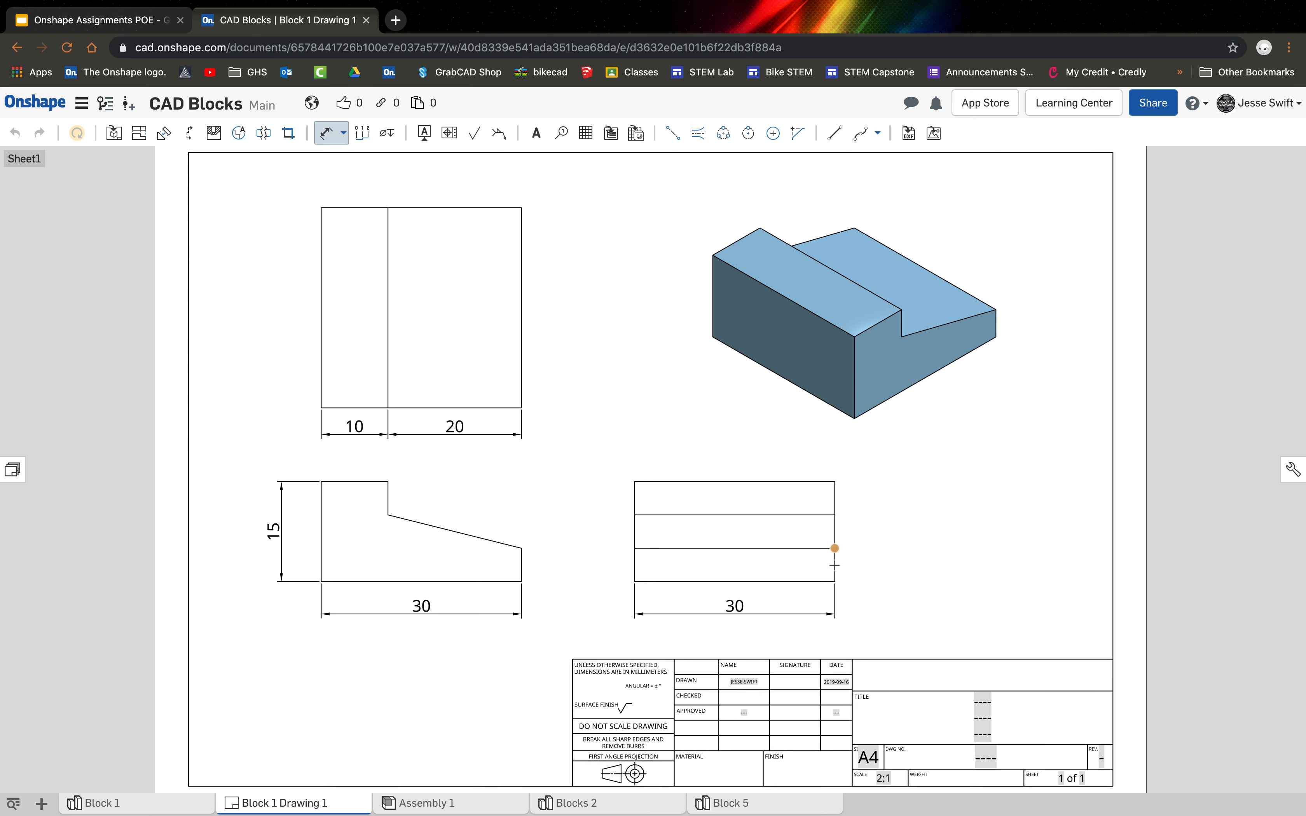
Dimension the heights of the lowest and uppermost bands to the right of the side view.
click(833, 581)
click(849, 529)
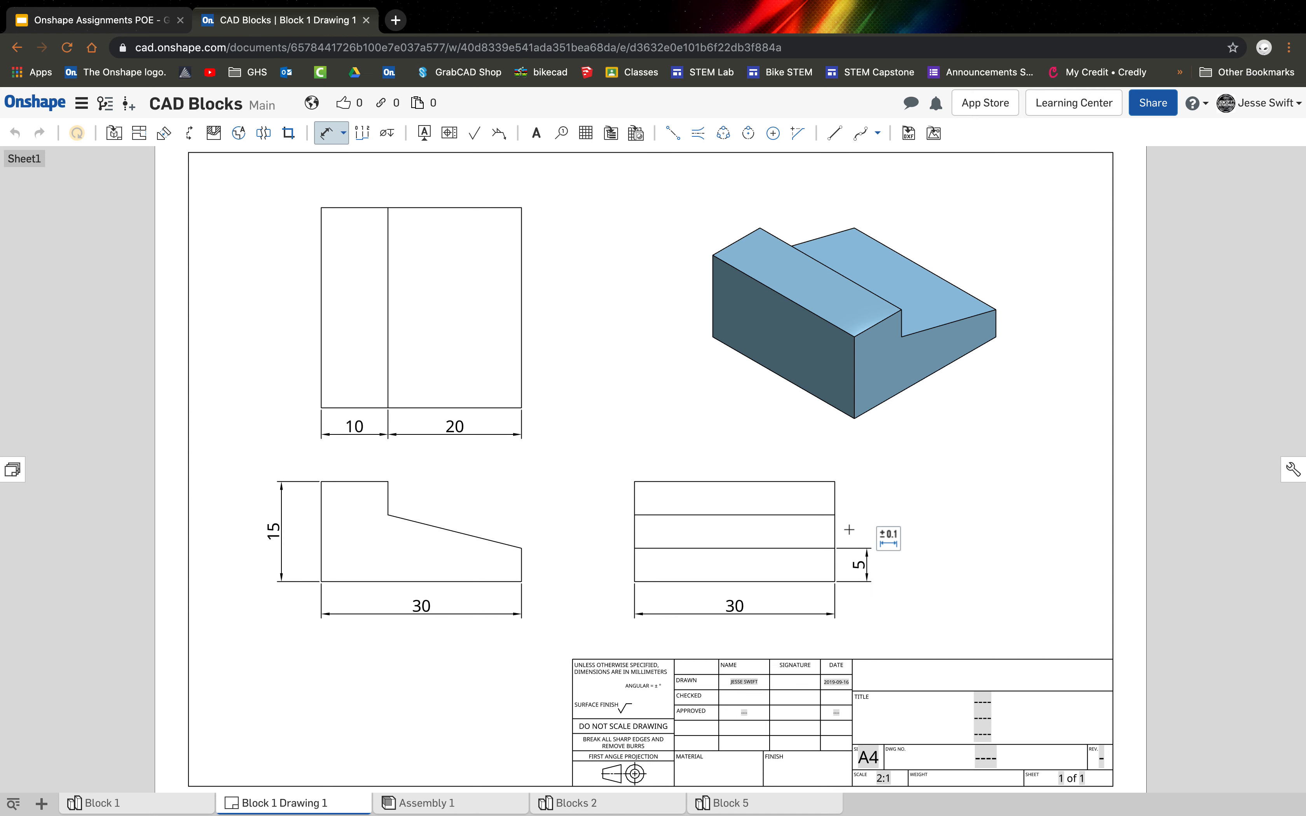
click(835, 482)
click(865, 493)
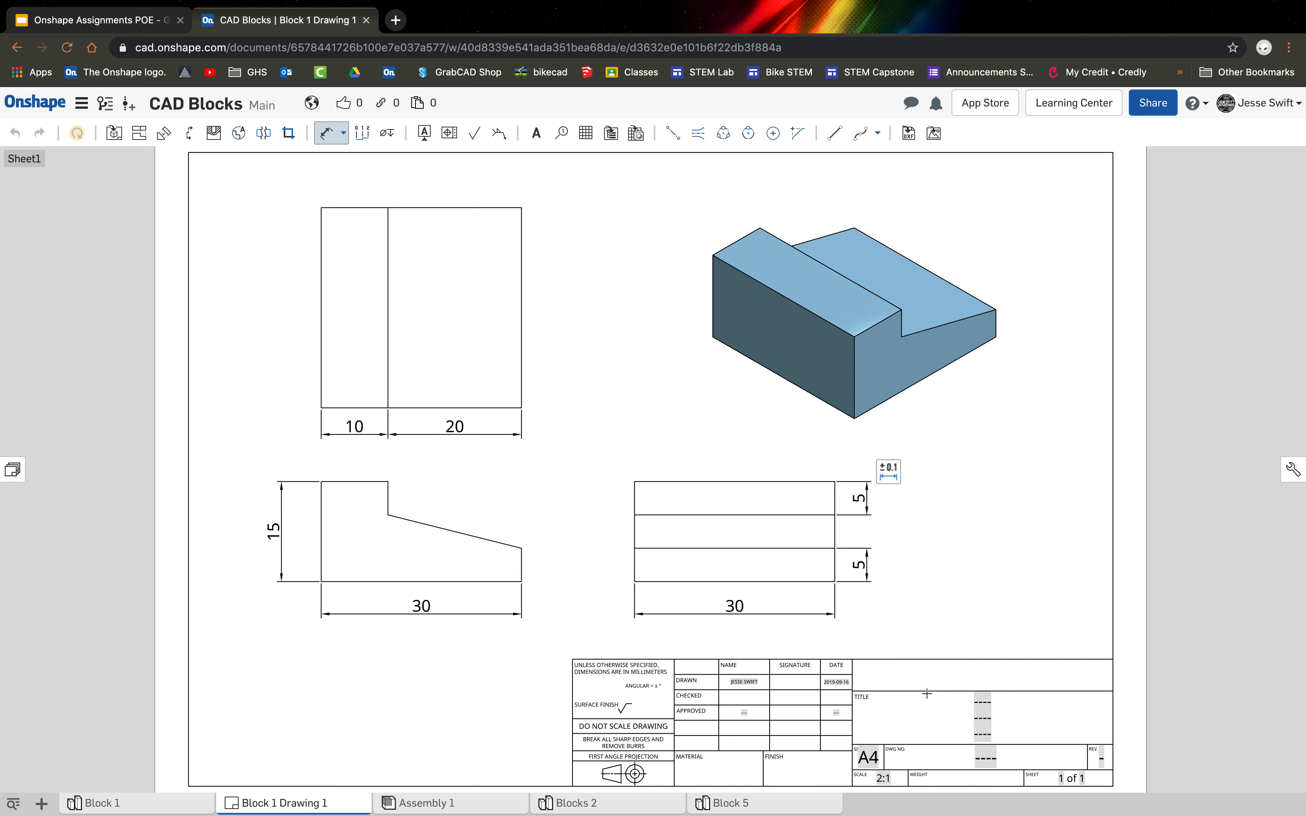
key(Escape)
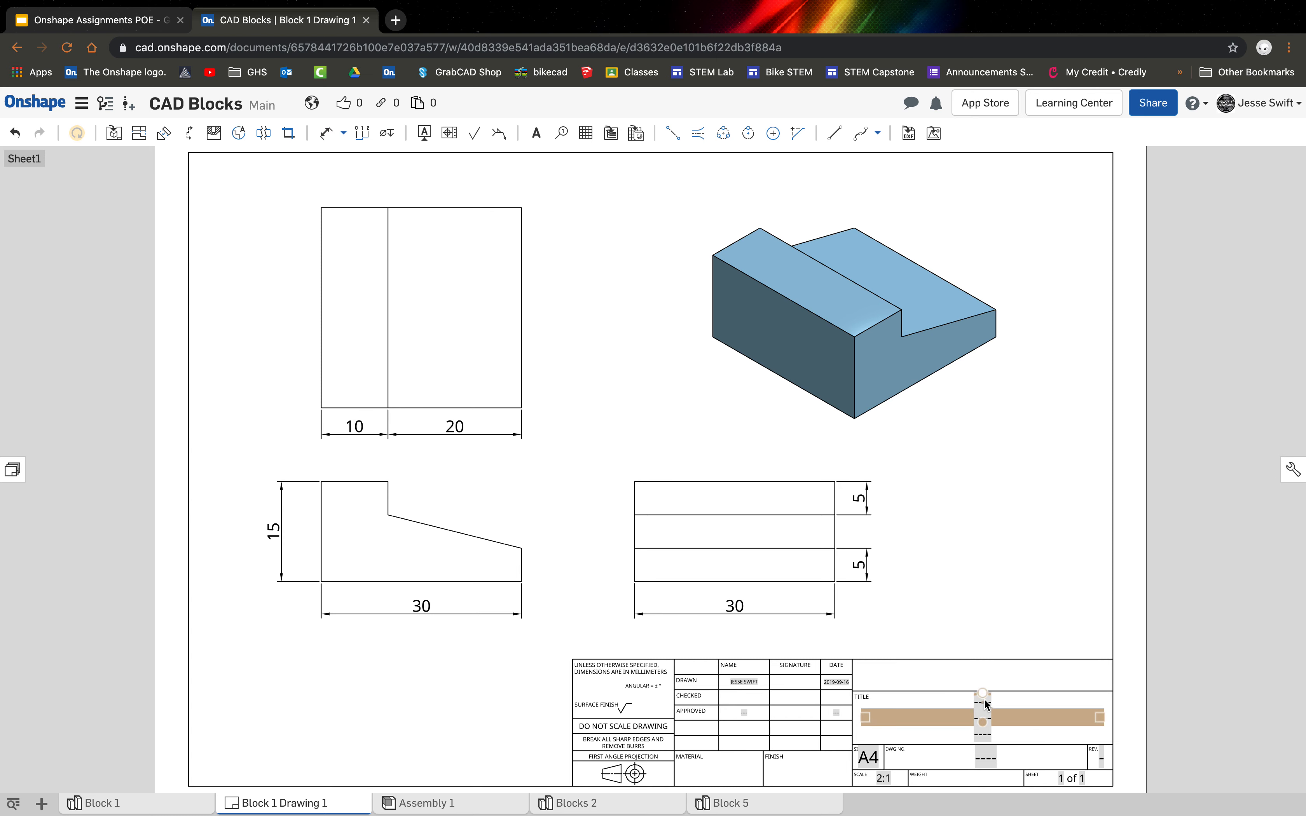
Replace the first placeholder line of the title block's title field with "Block 1".
double_click(964, 708)
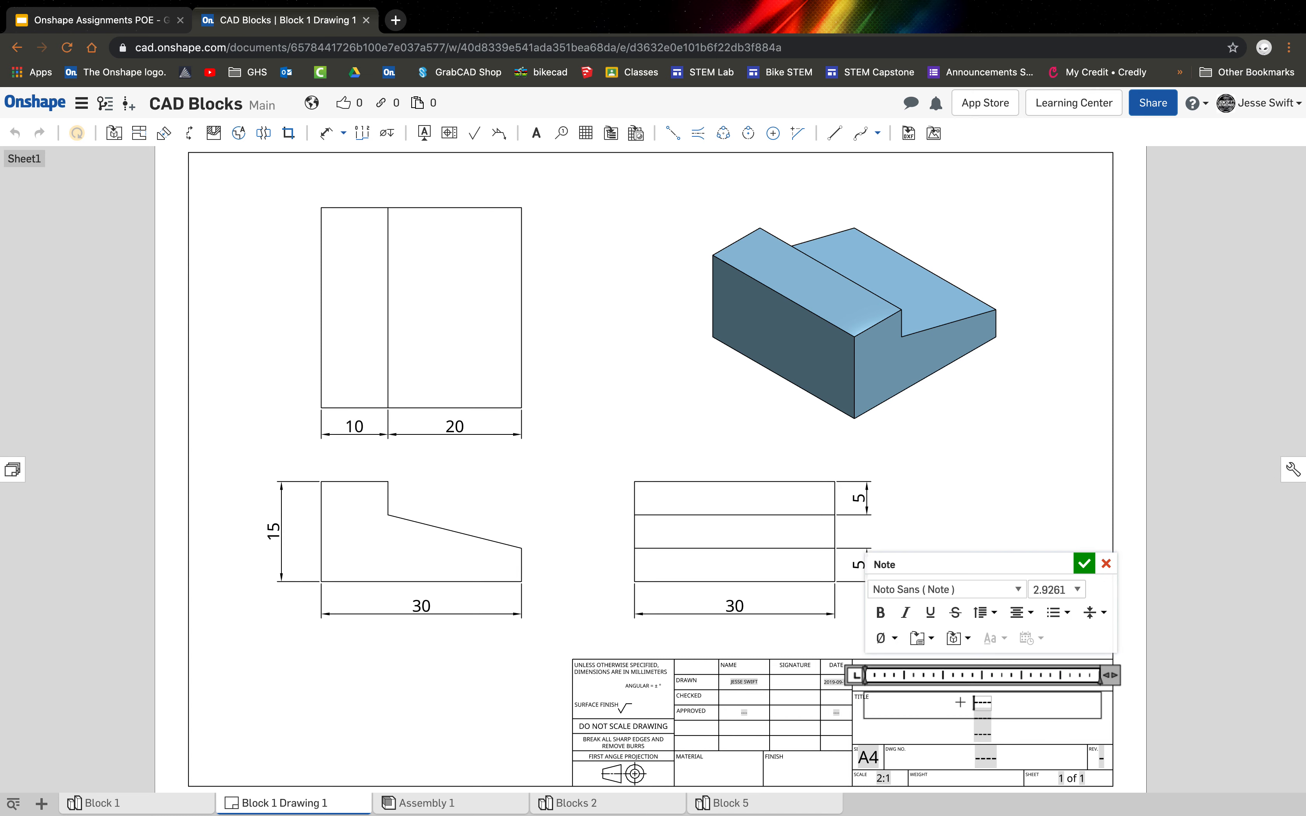
key(BackSpace)
text(Block 1)
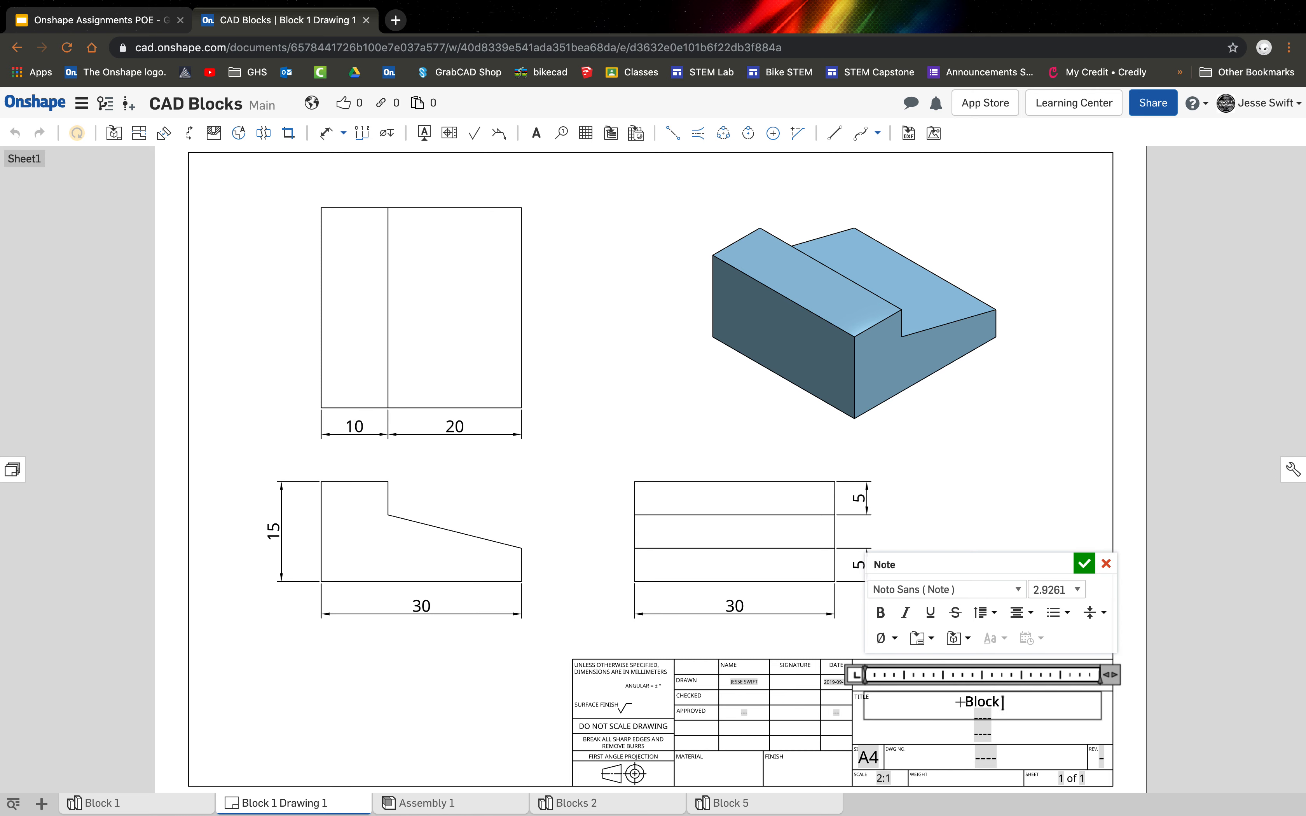
click(976, 719)
click(1084, 564)
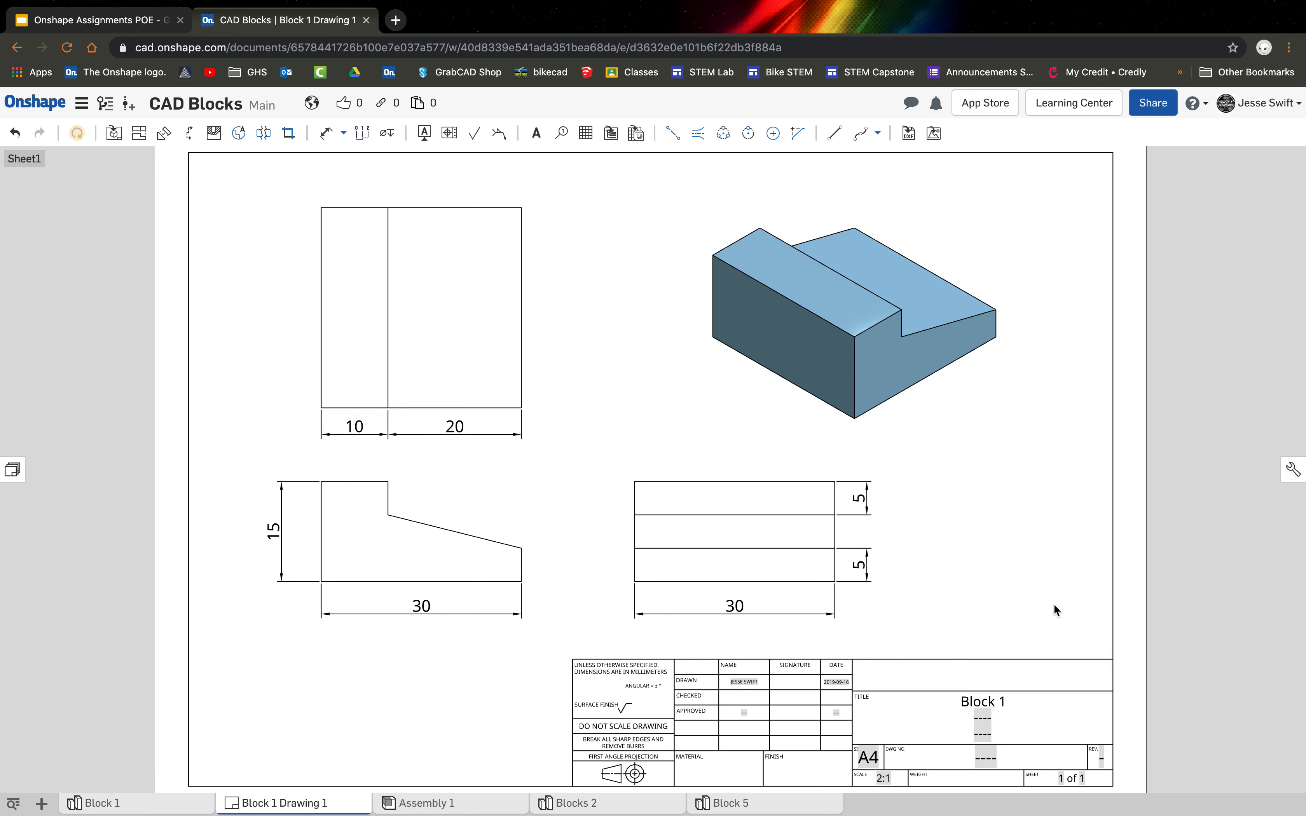
Replace the third placeholder line of the title block's title field with the date "9.16.19".
double_click(981, 716)
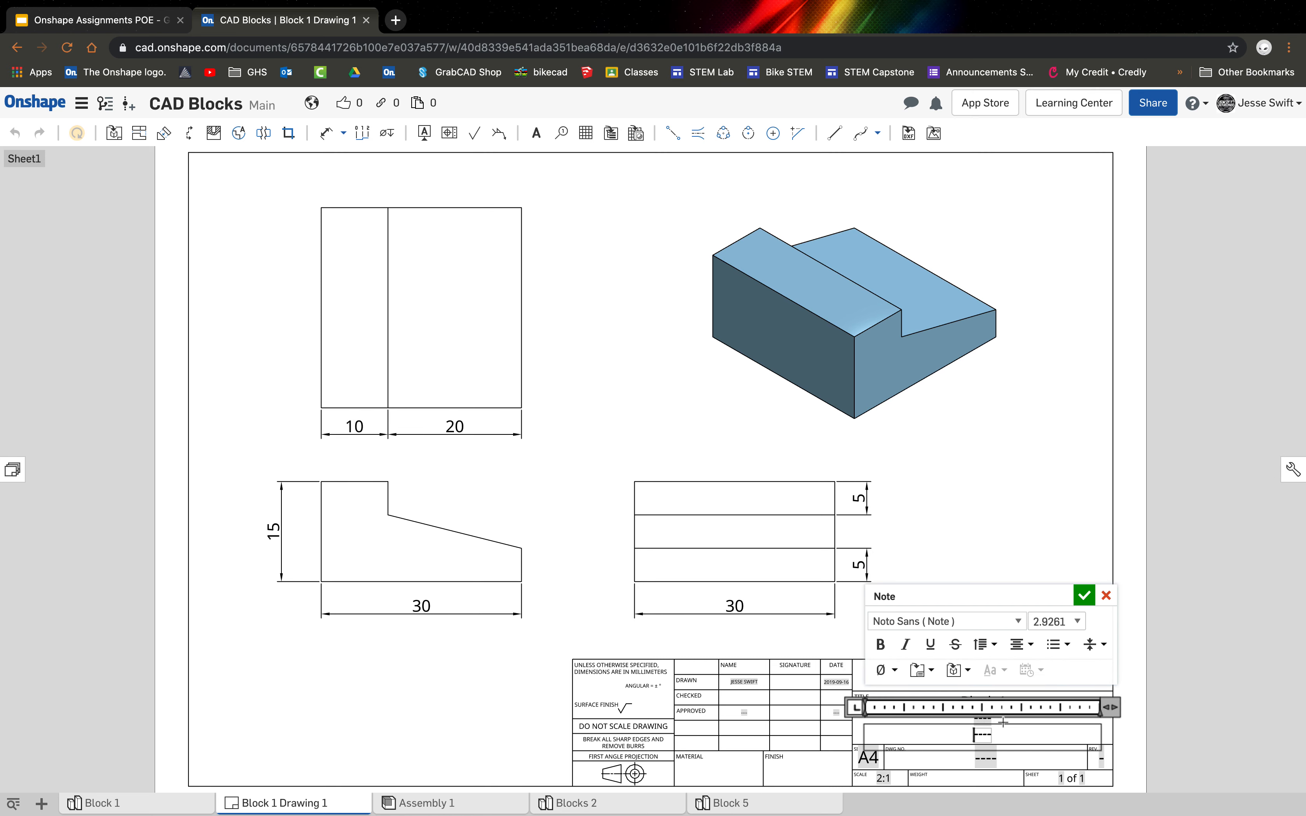
key(BackSpace)
text(9.)
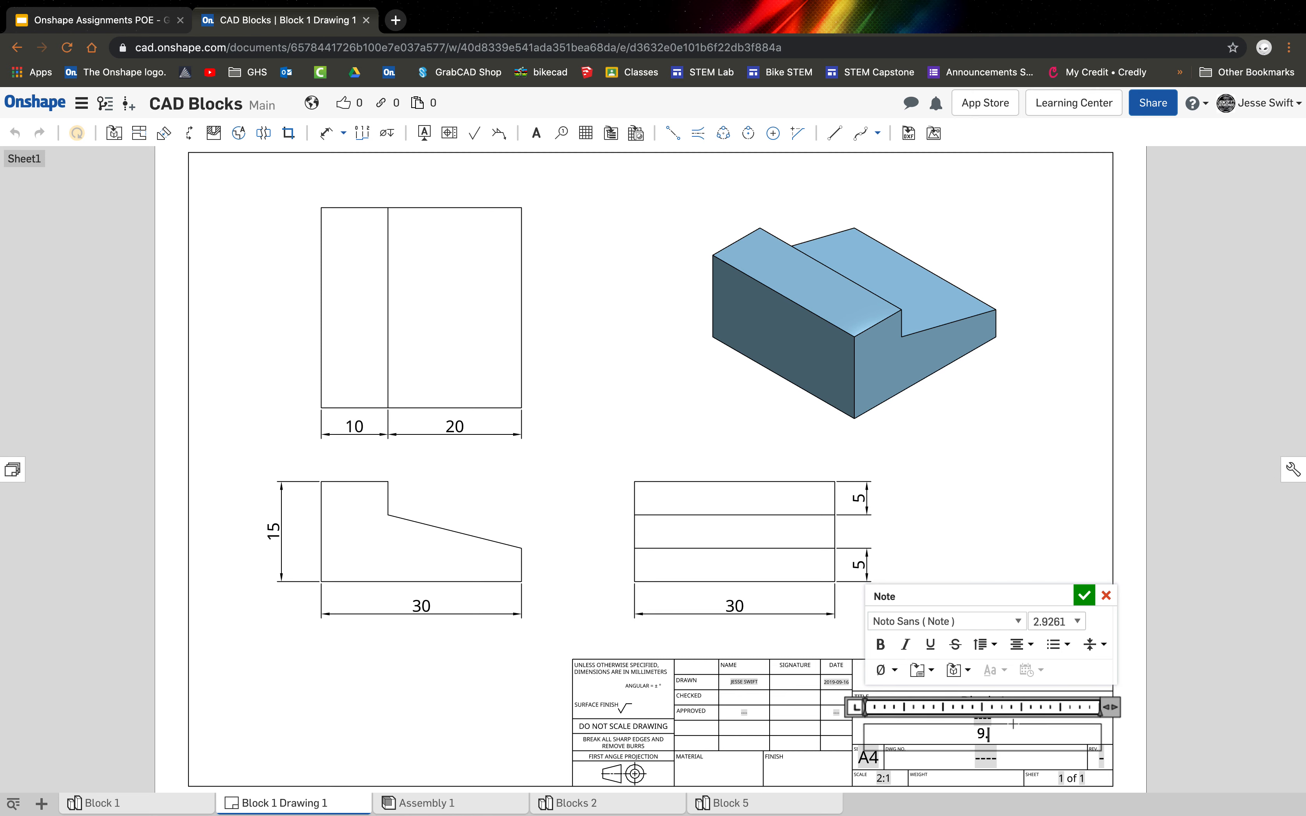
text(16.19)
click(1159, 630)
click(981, 733)
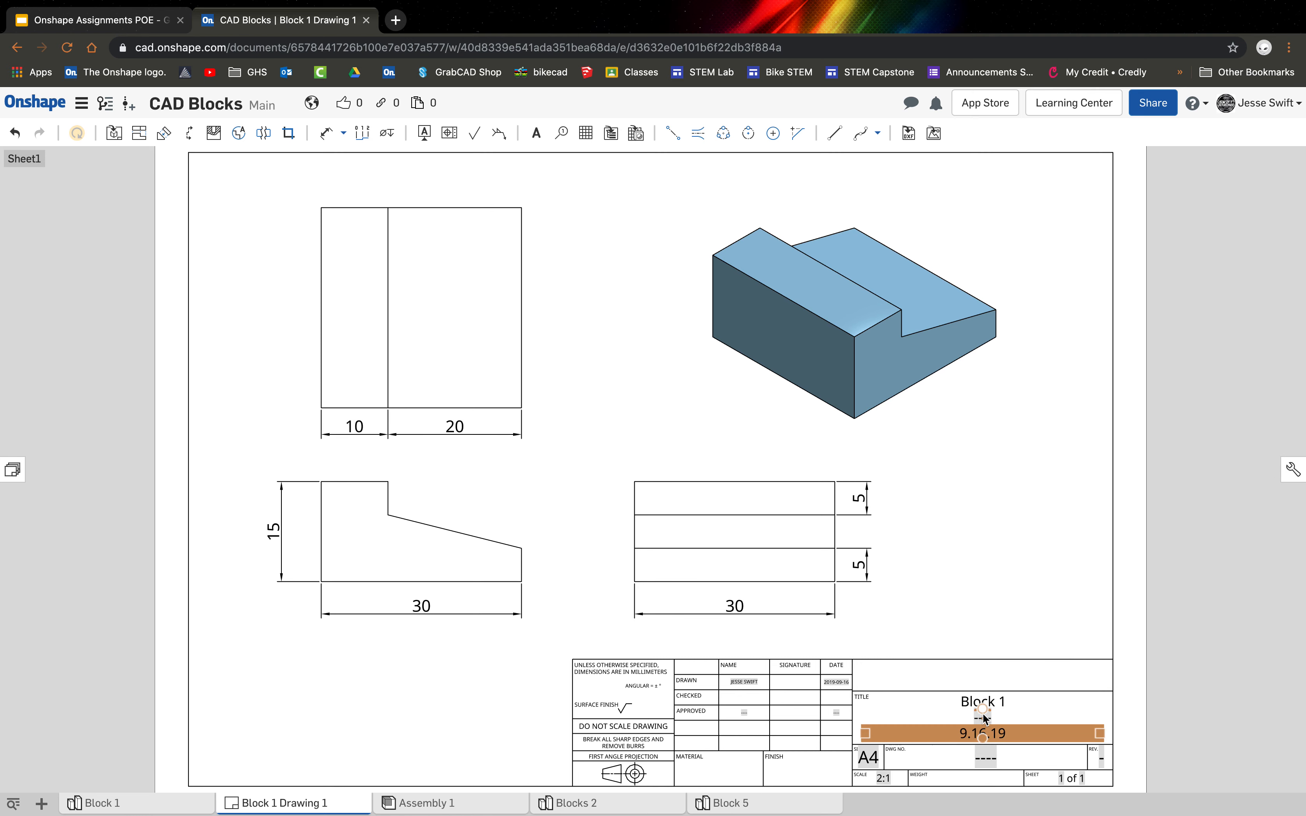
click(1044, 590)
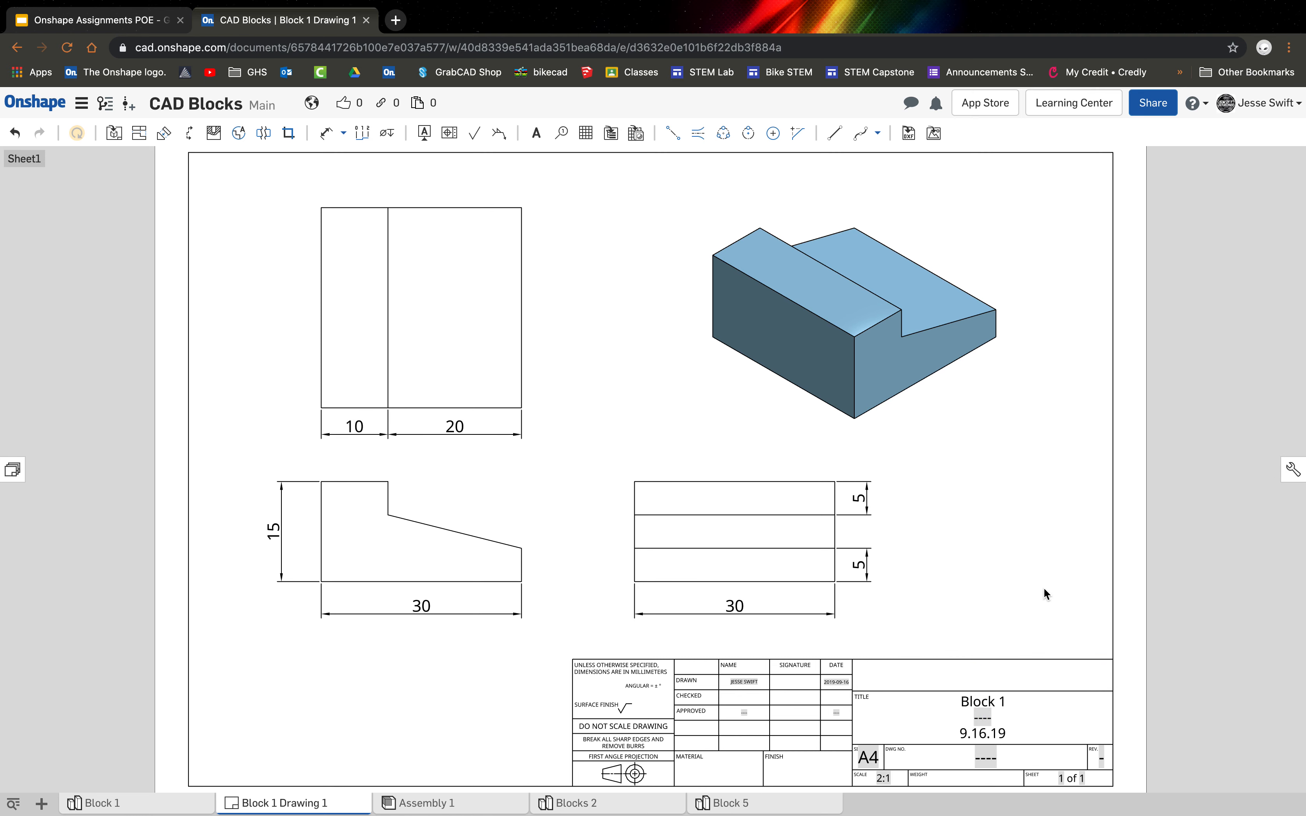
Replace the middle placeholder line of the title field, between the block title and the date, with the drafter's full name.
double_click(991, 717)
click(1074, 590)
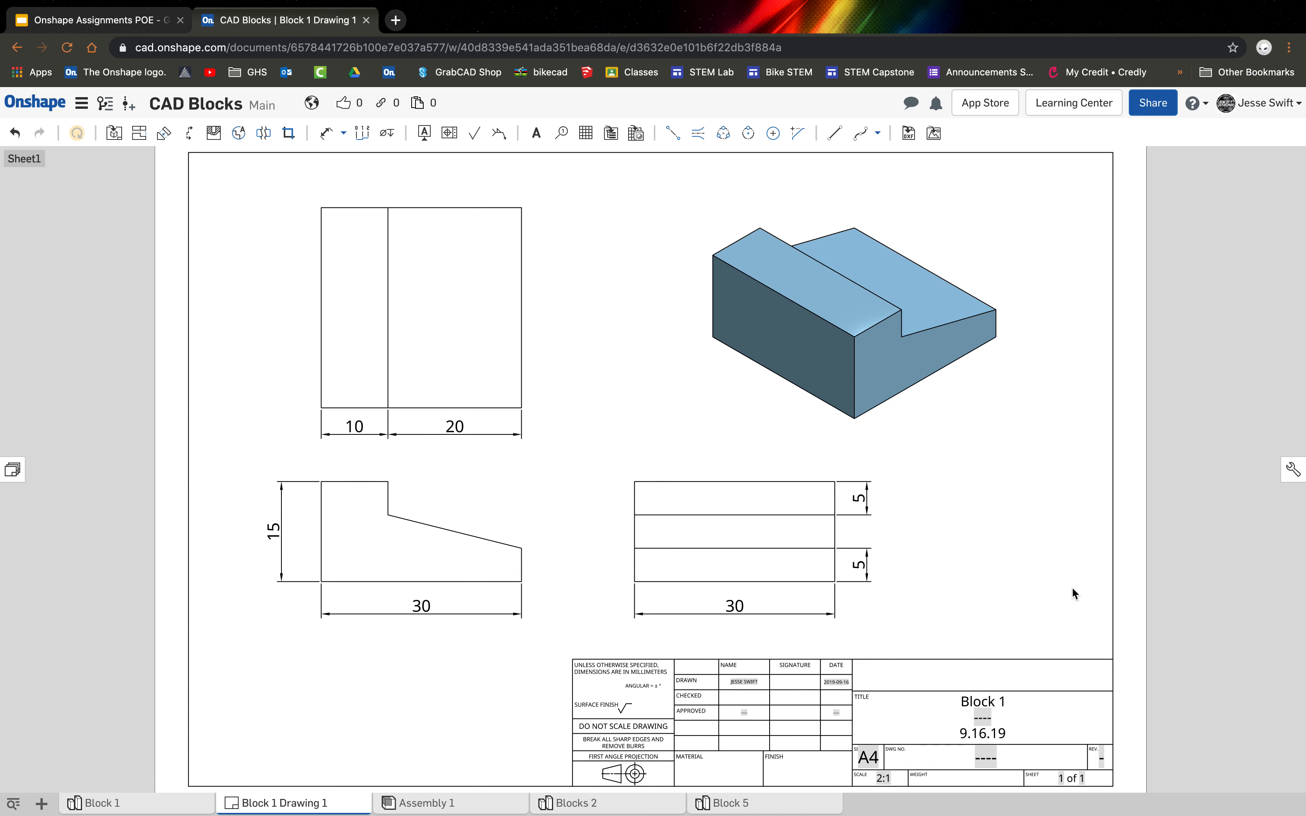
double_click(993, 716)
key(BackSpace)
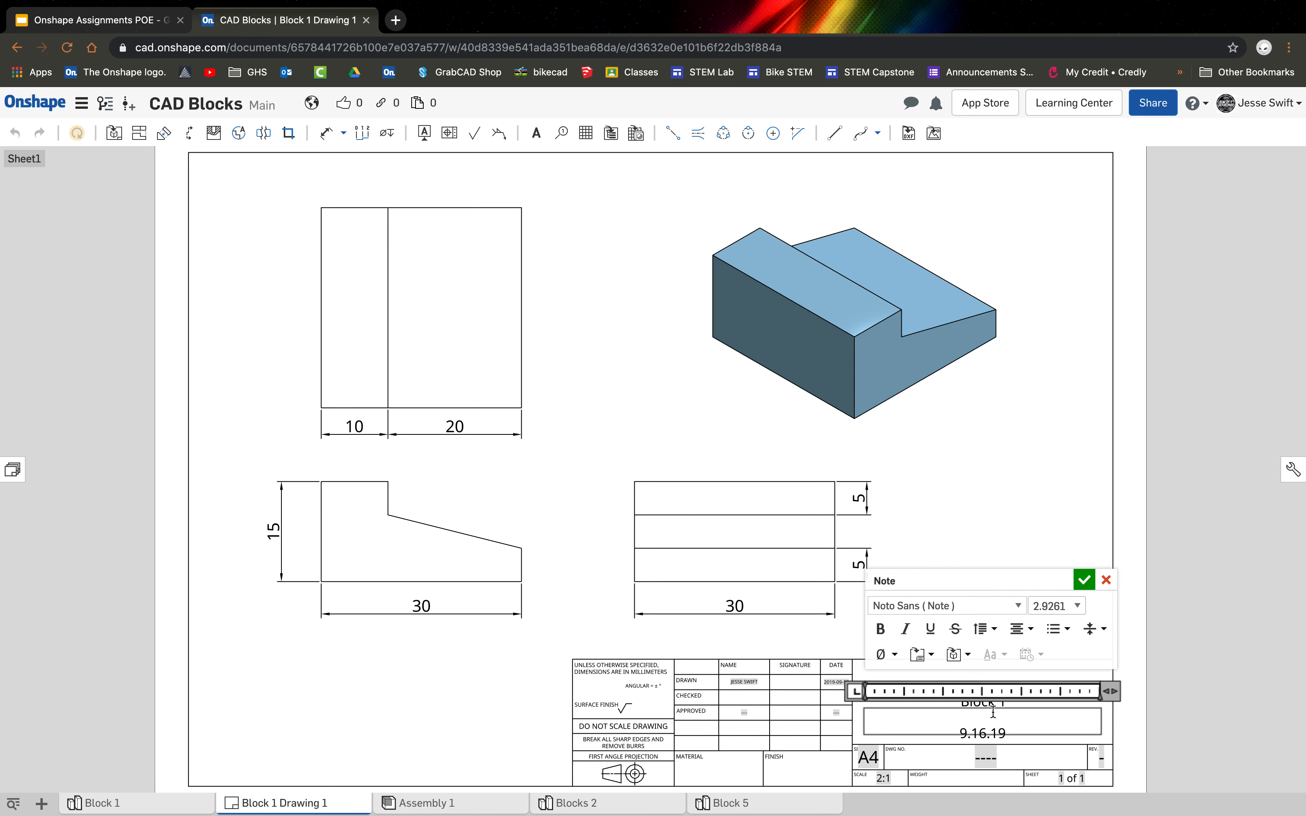
text(Jesse Swift)
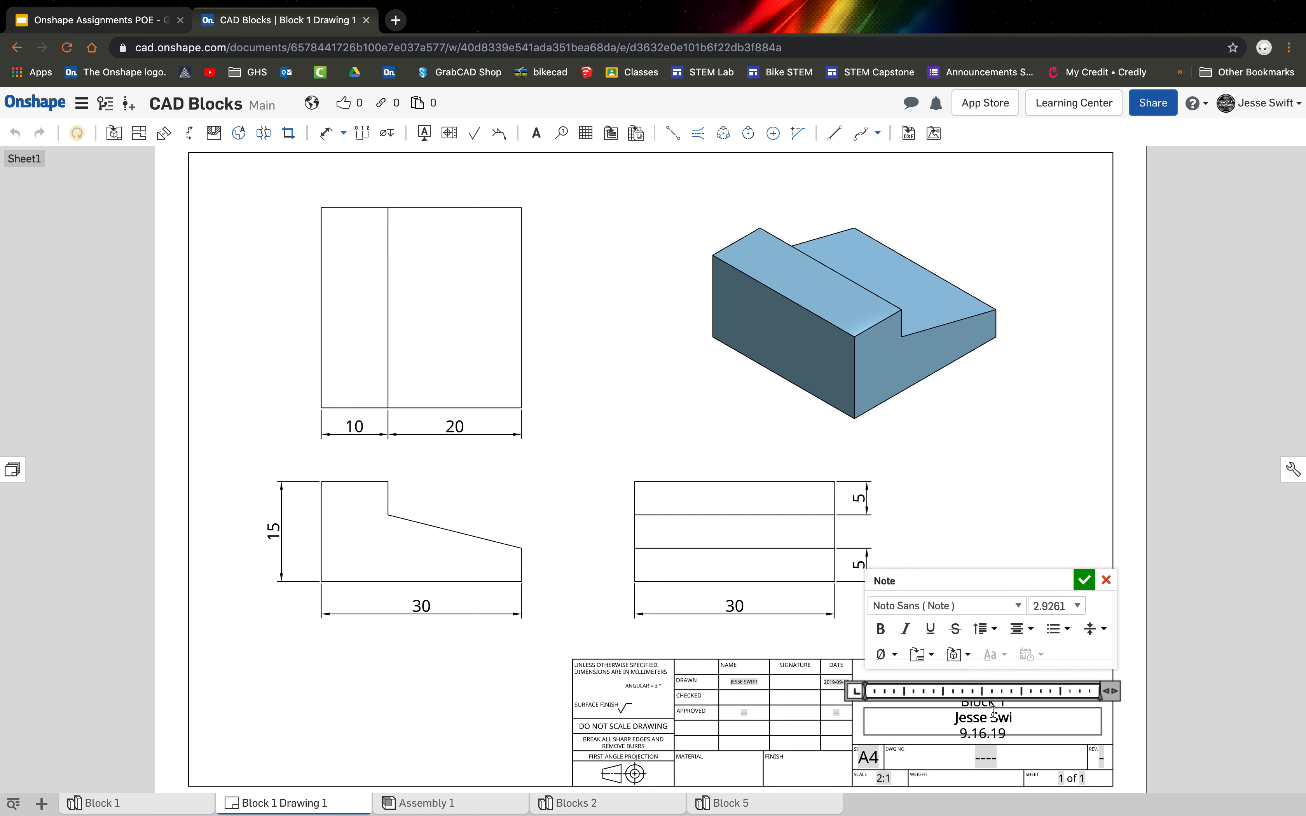
click(1084, 580)
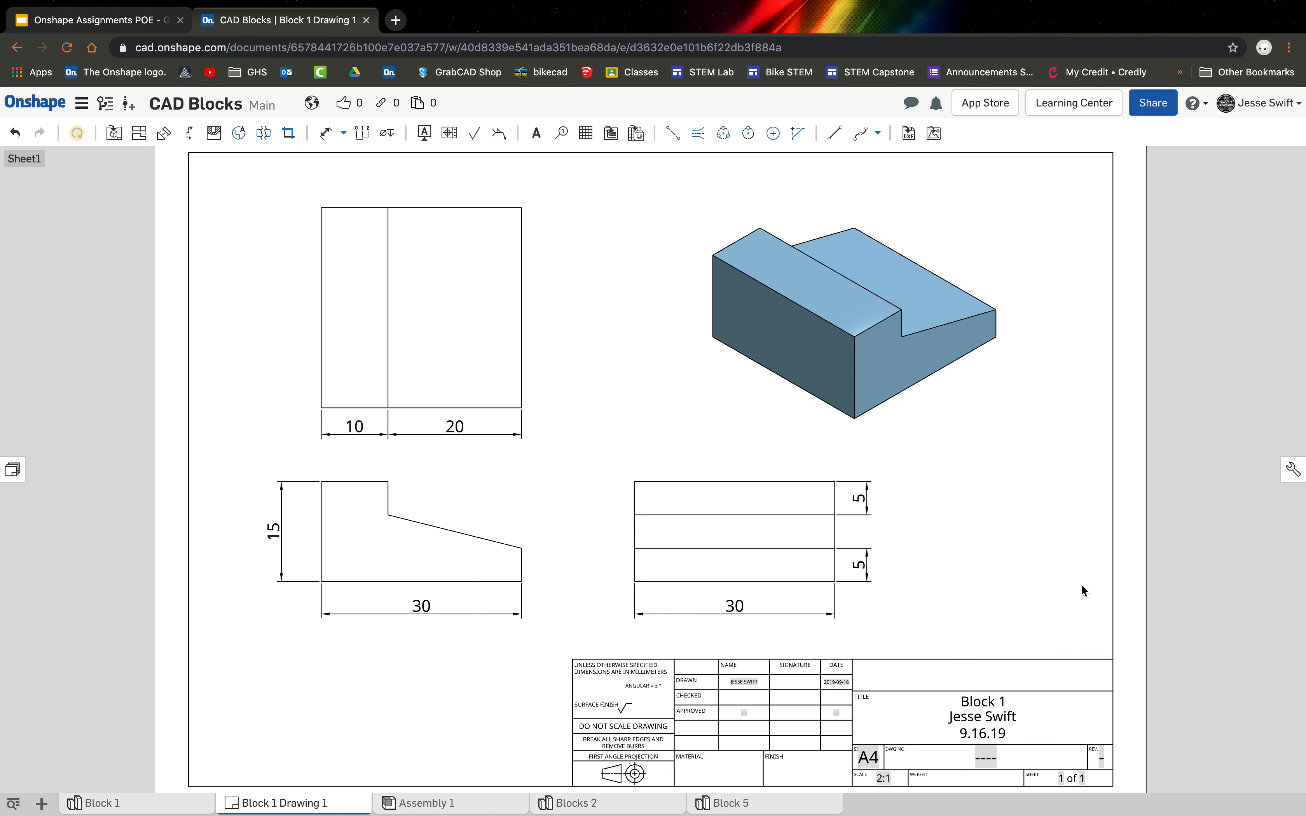
Replace the title block's drawing number placeholder with "Aluminium".
double_click(988, 754)
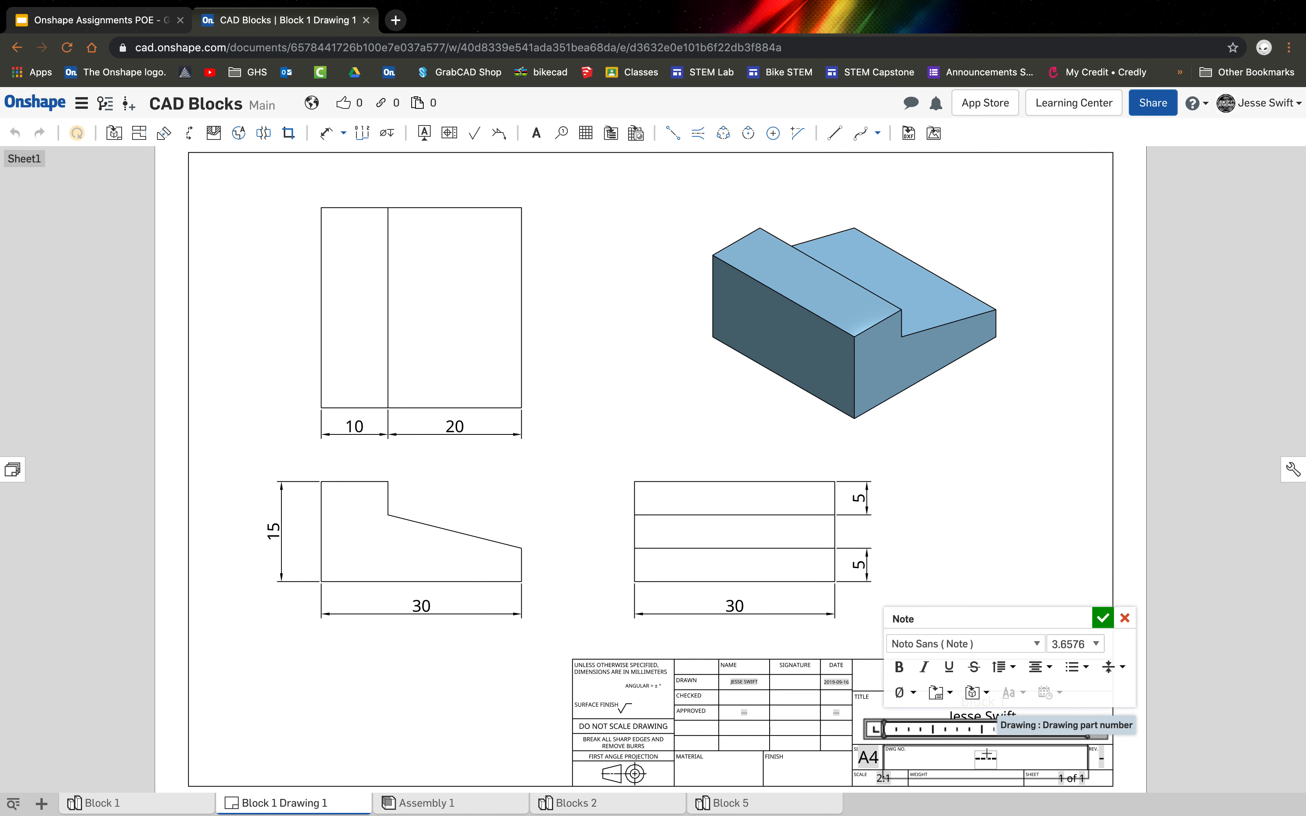
key(BackSpace)
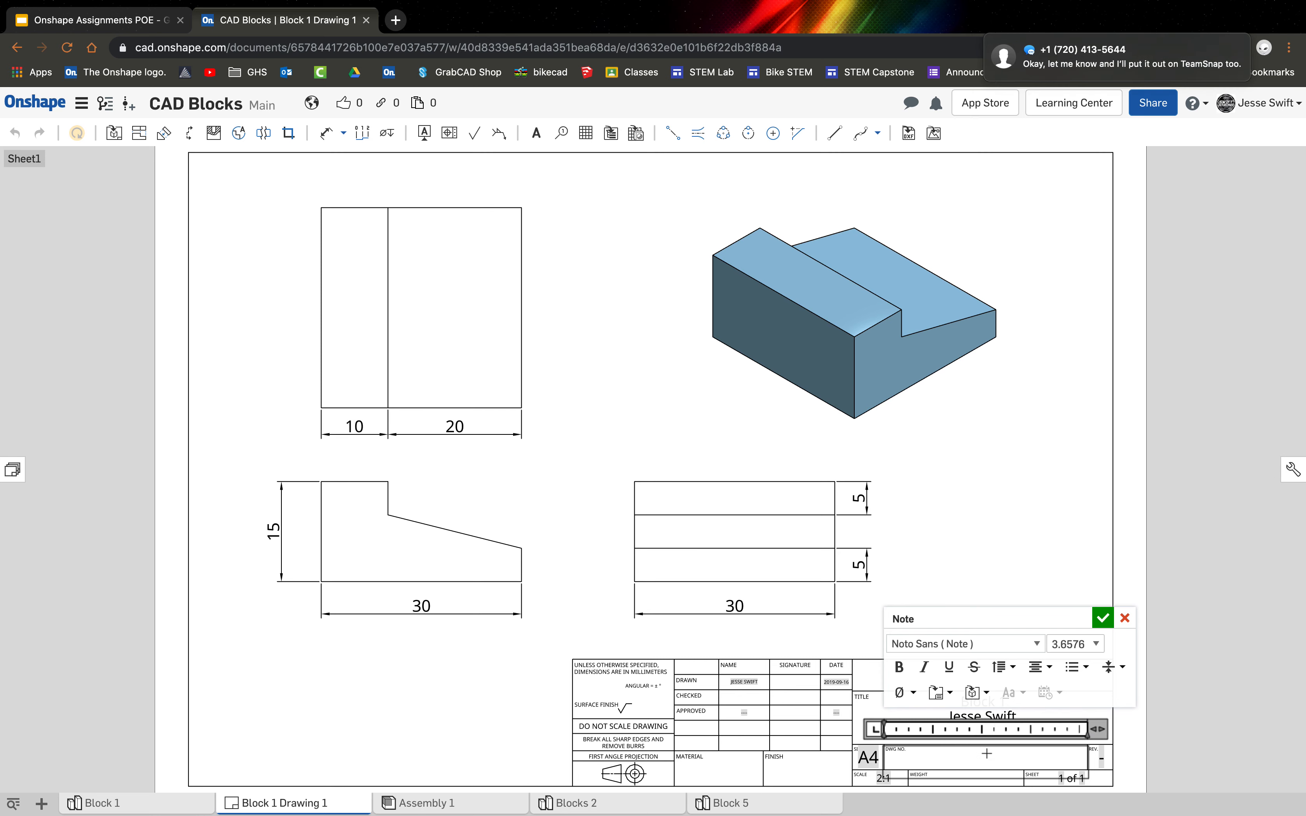
text(Aluminium)
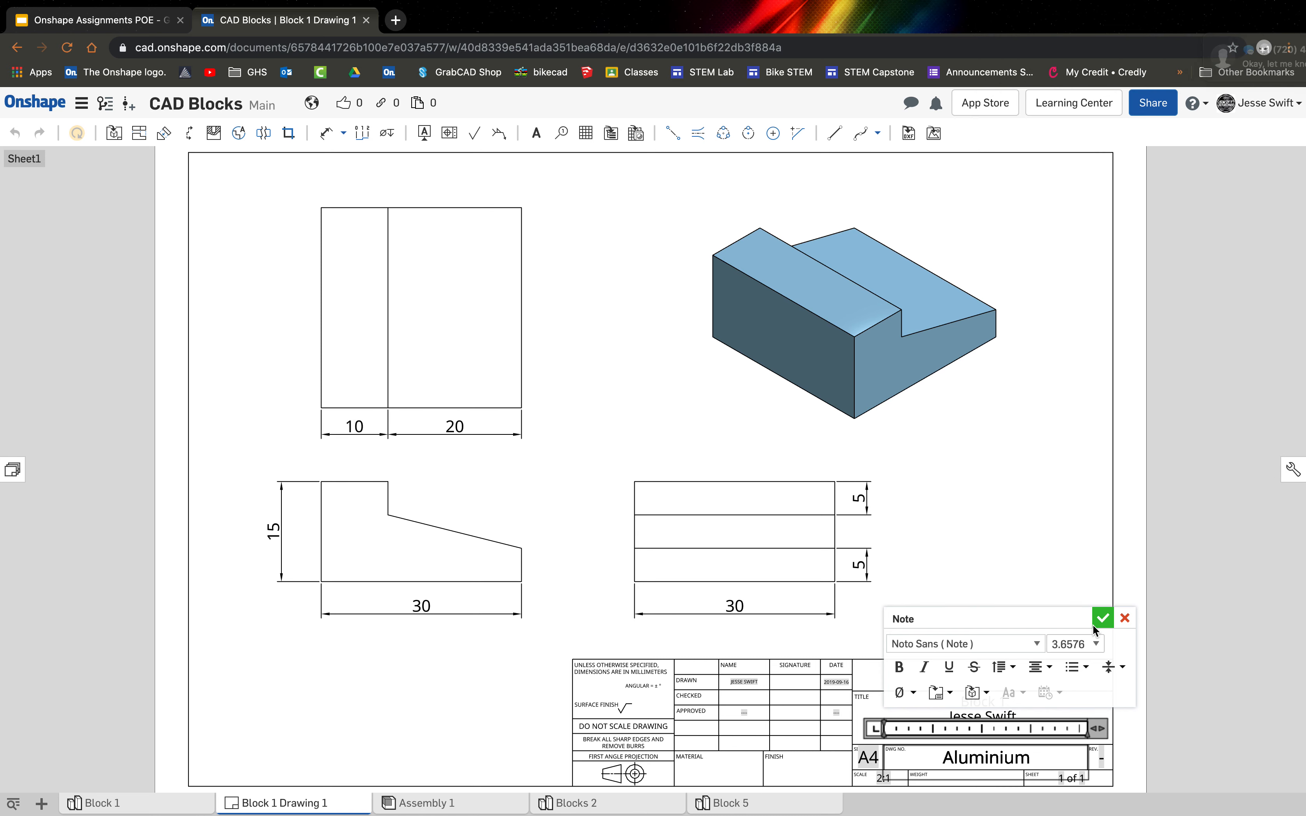
click(1101, 620)
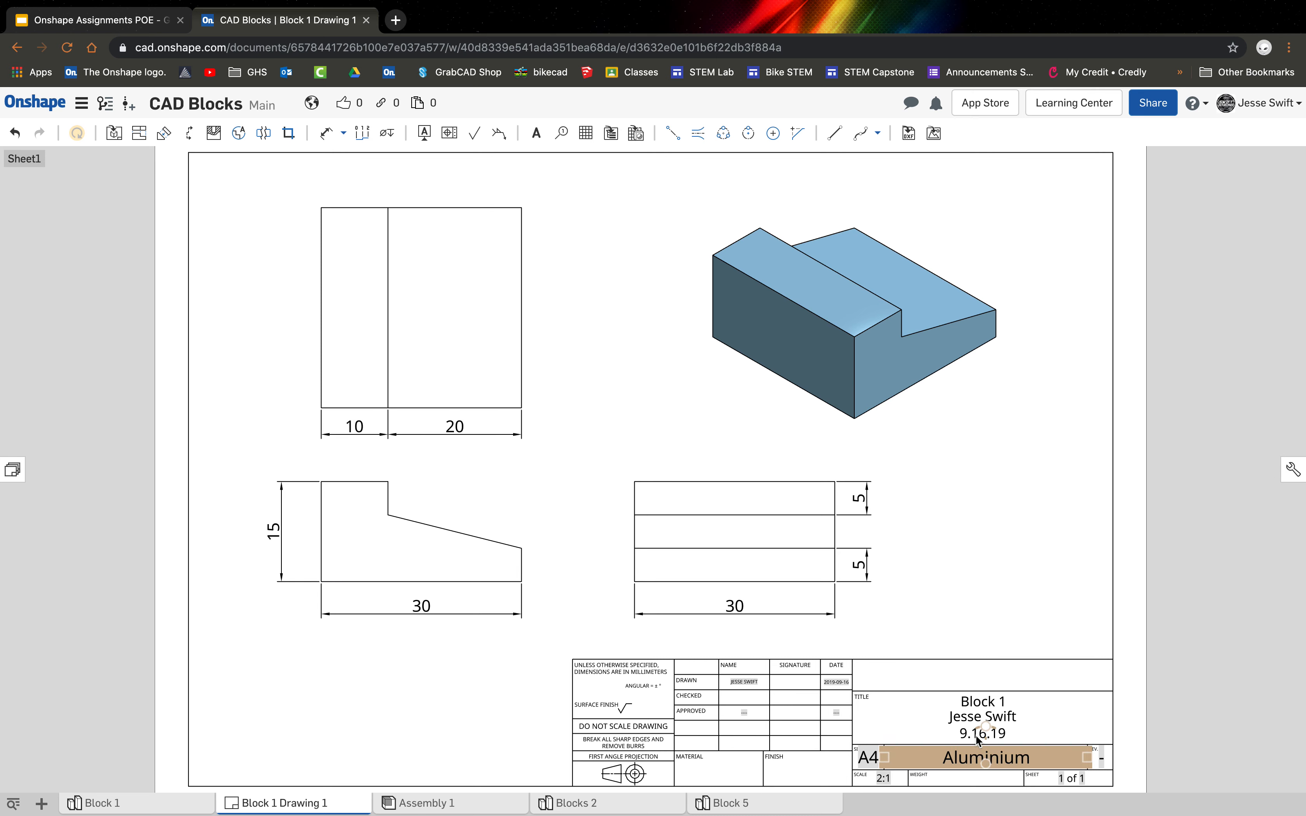
click(1009, 732)
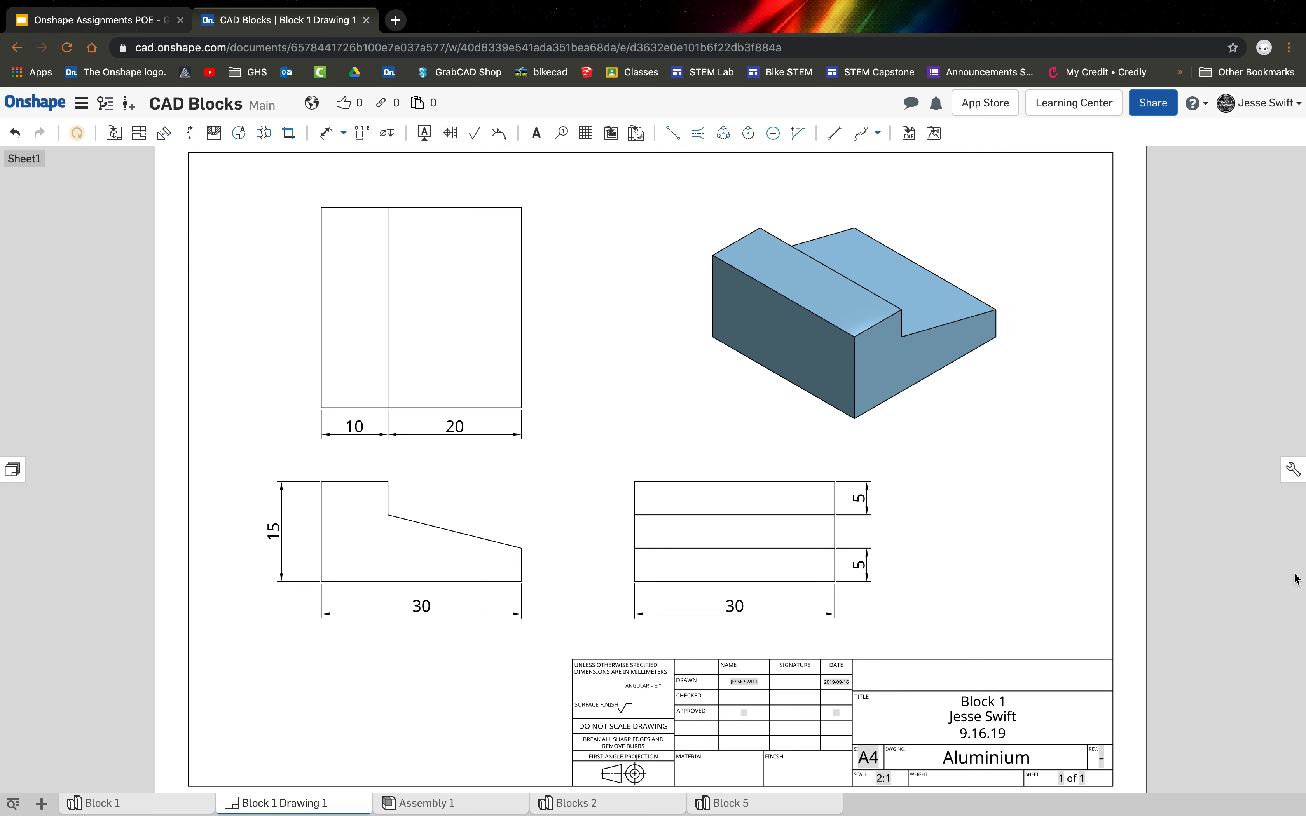
mouse_move(1301, 562)
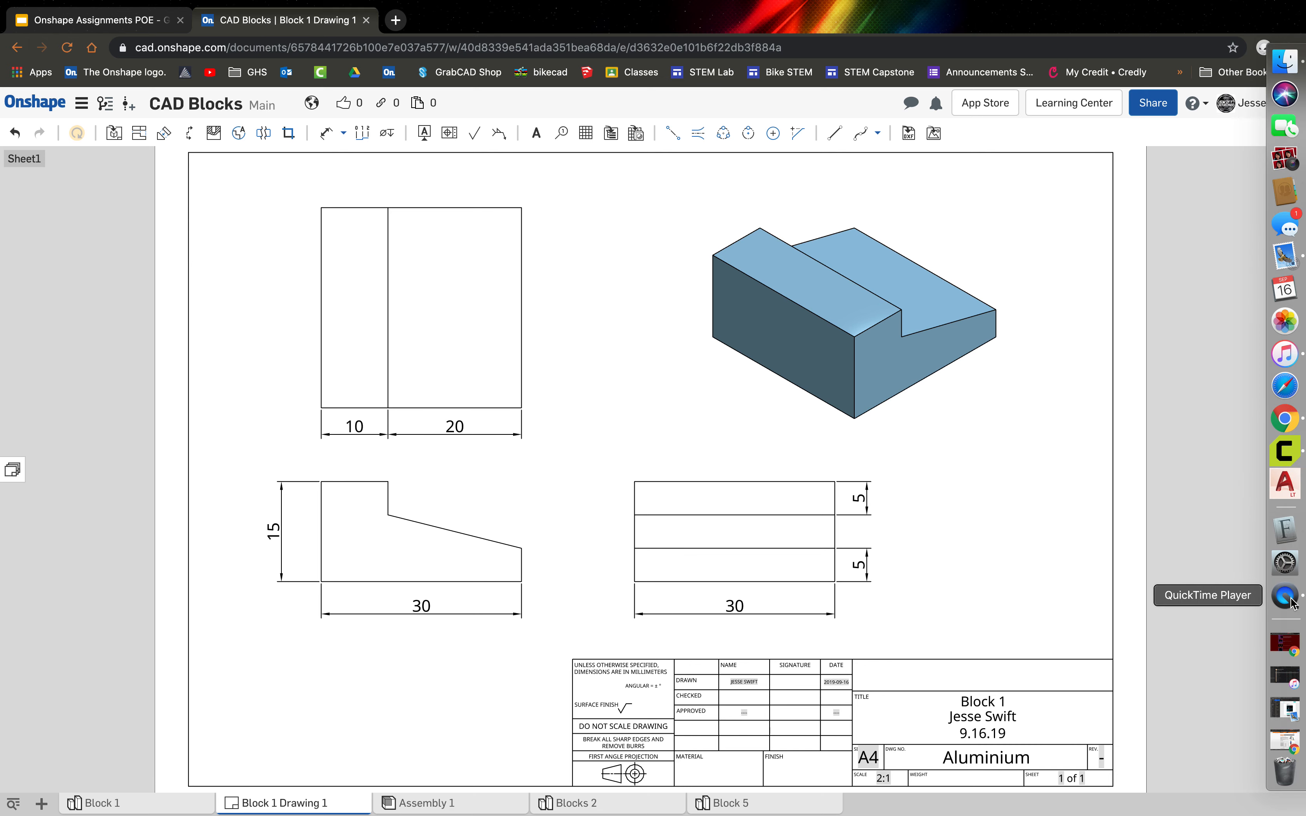
right_click(1290, 599)
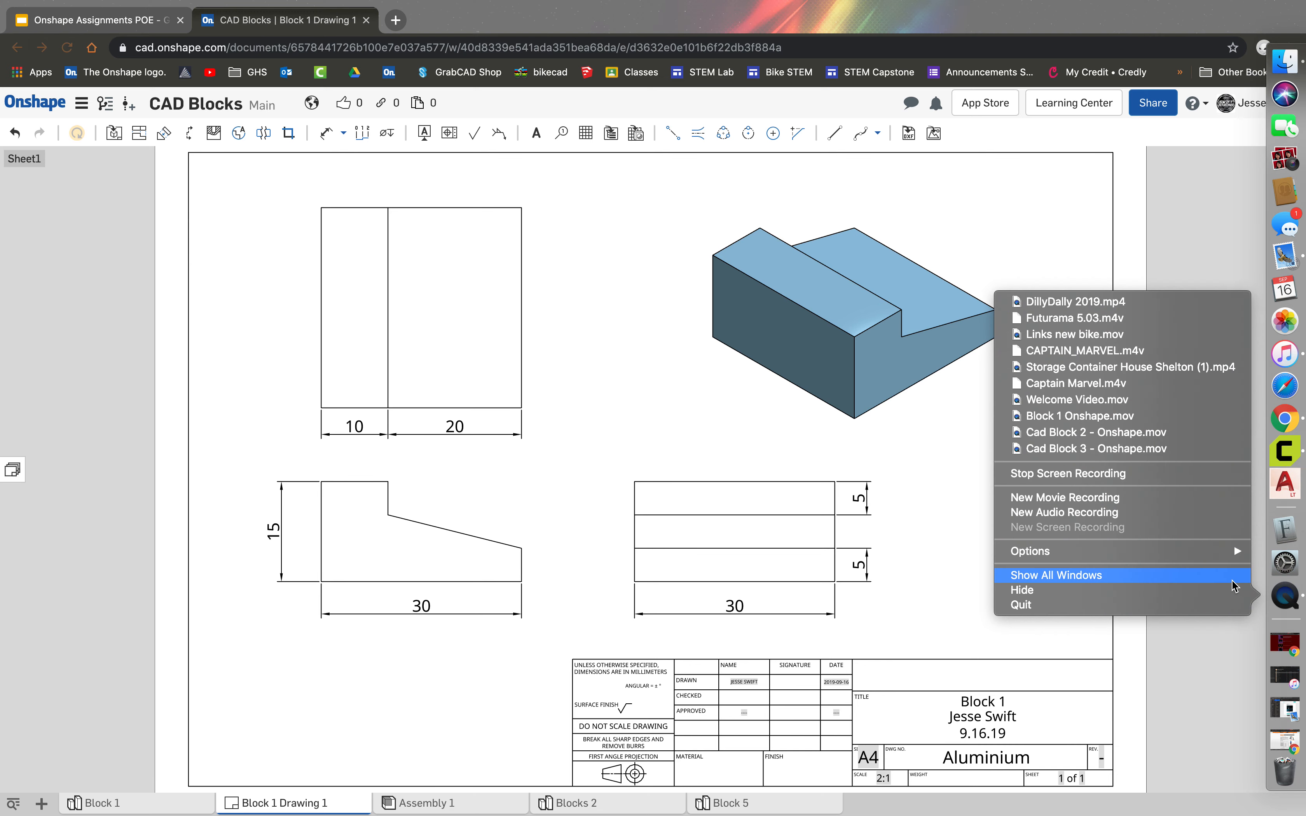